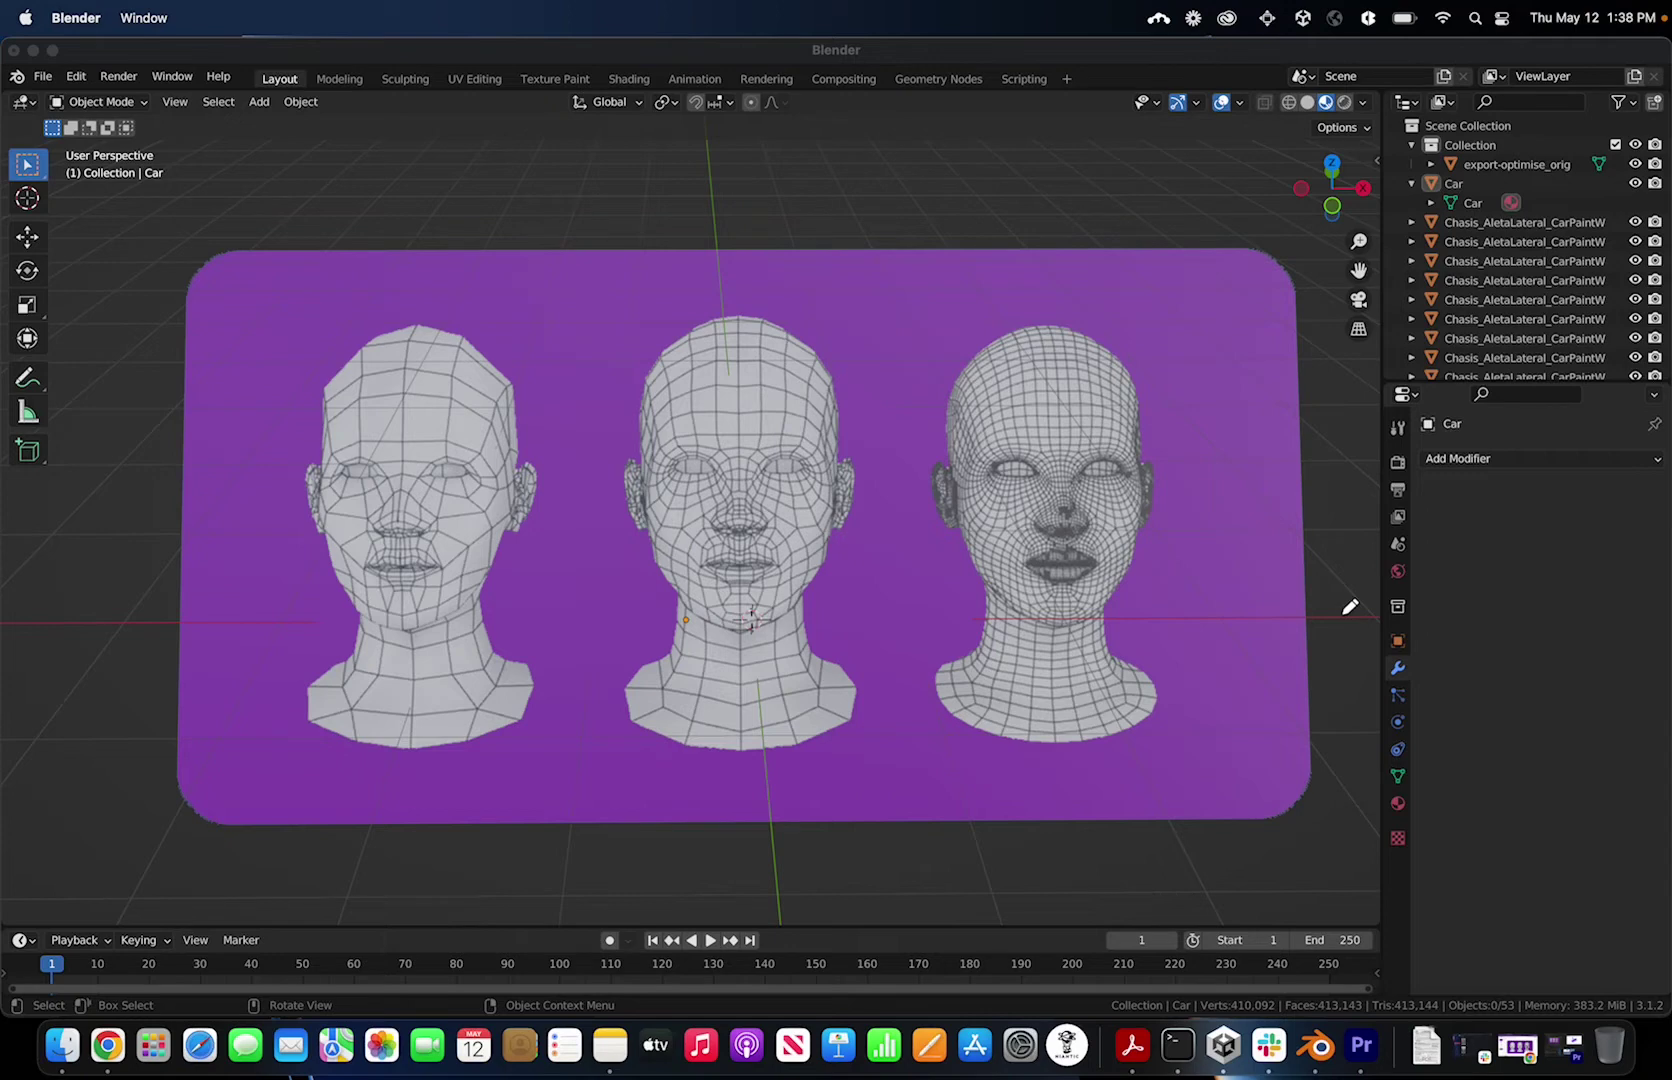
{"action": "mouse_move", "coordinate": [1155, 292]}
{"action": "left_mouse_down"}
{"action": "mouse_move", "coordinate": [981, 336]}
{"action": "mouse_move", "coordinate": [891, 626]}
{"action": "mouse_move", "coordinate": [1097, 752]}
{"action": "mouse_move", "coordinate": [1208, 411]}
{"action": "mouse_move", "coordinate": [1146, 285]}
{"action": "left_mouse_up"}
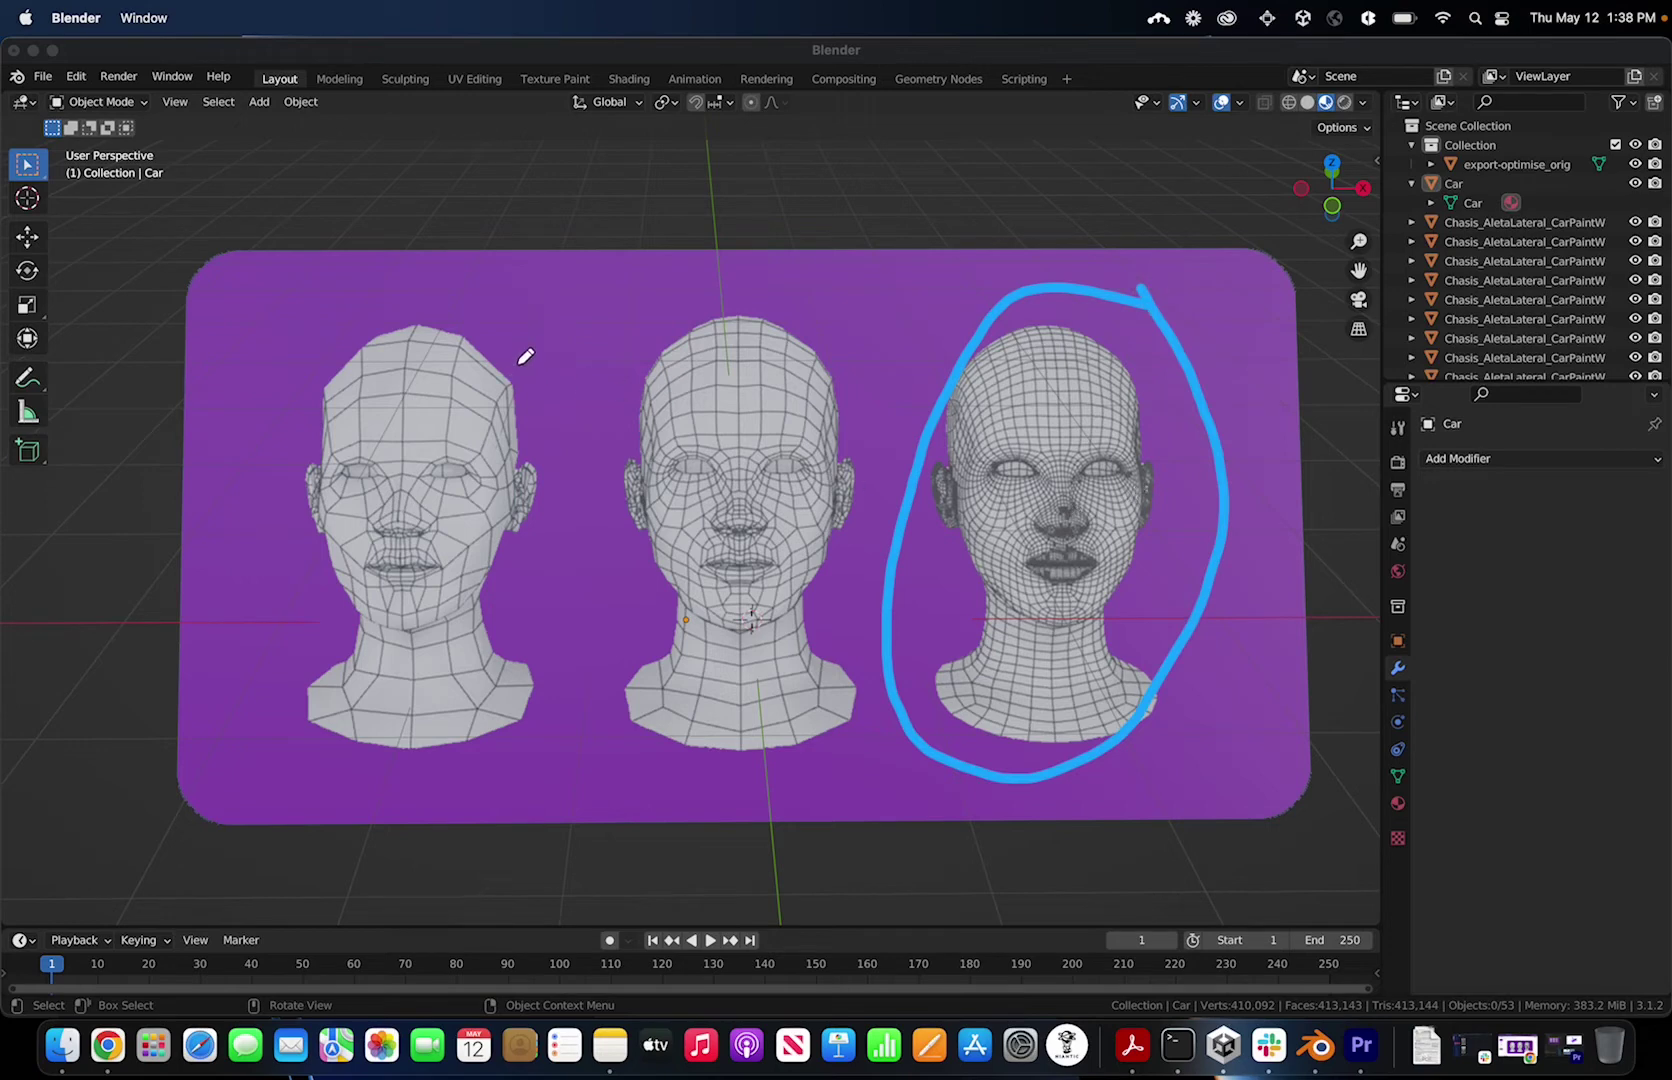
{"action": "mouse_move", "coordinate": [522, 361]}
{"action": "left_mouse_down"}
{"action": "mouse_move", "coordinate": [257, 644]}
{"action": "mouse_move", "coordinate": [435, 768]}
{"action": "mouse_move", "coordinate": [558, 464]}
{"action": "mouse_move", "coordinate": [530, 347]}
{"action": "left_mouse_up"}
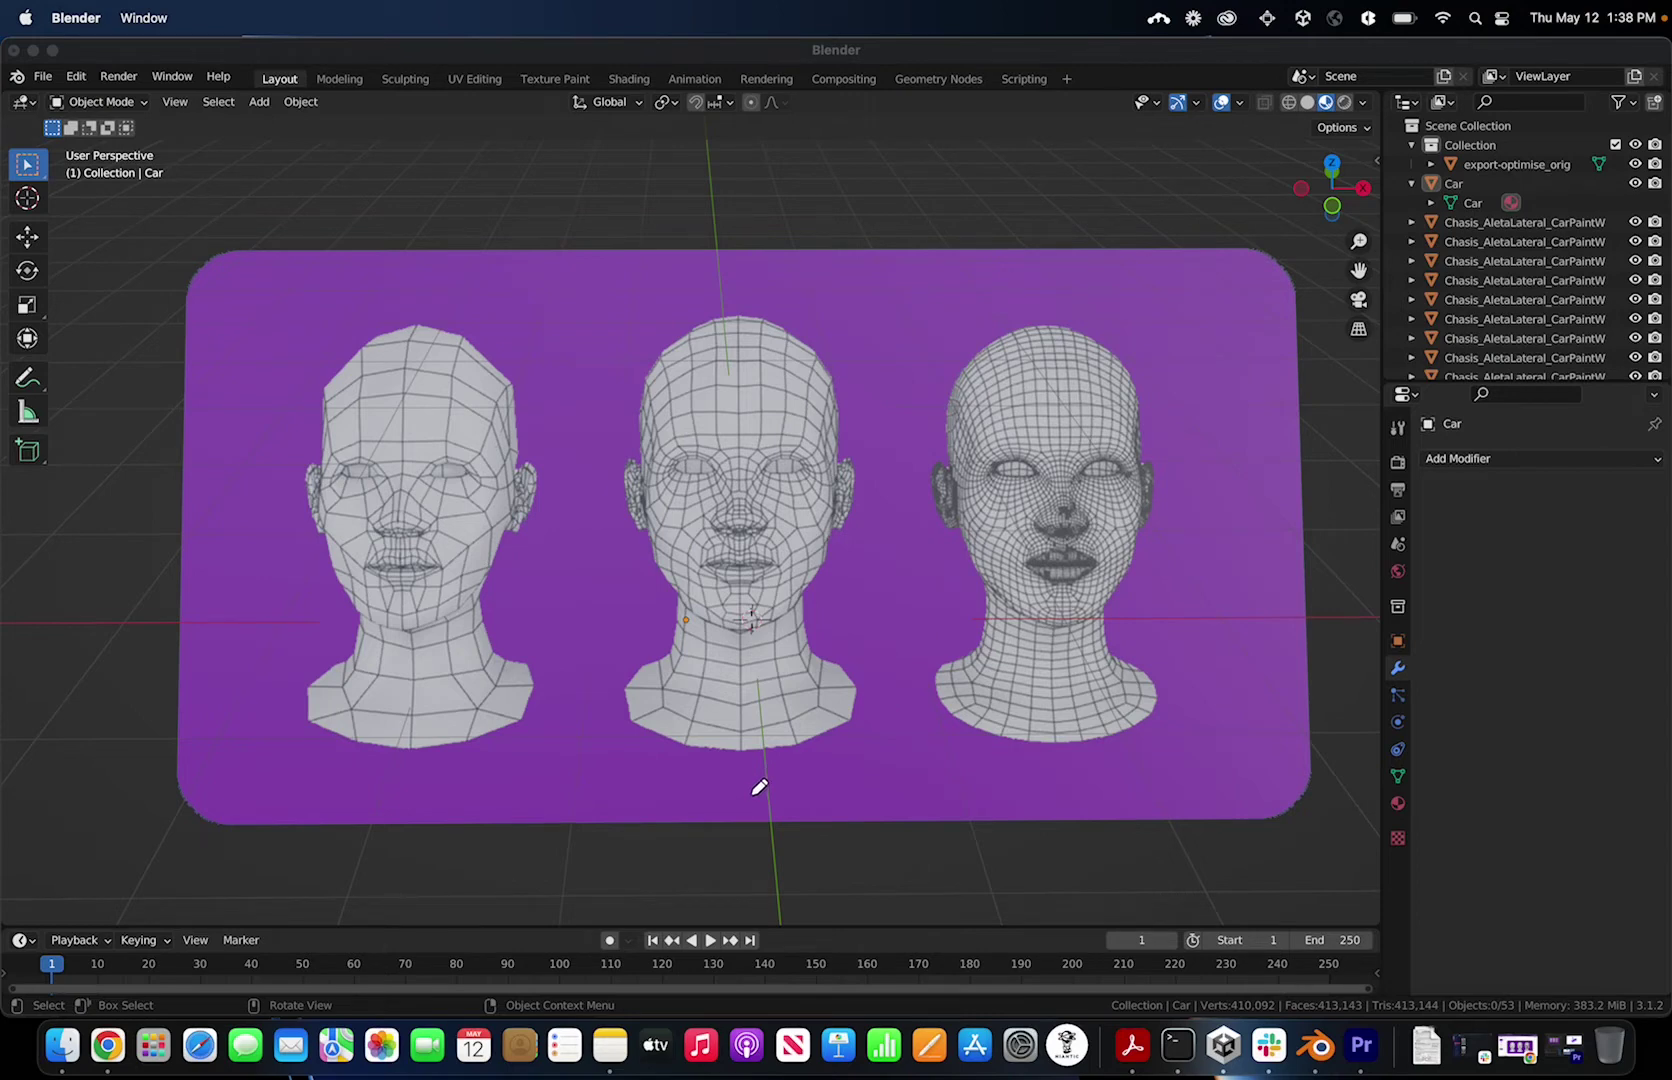
{"action": "left_click_drag", "start_coordinate": [692, 778], "coordinate": [808, 766]}
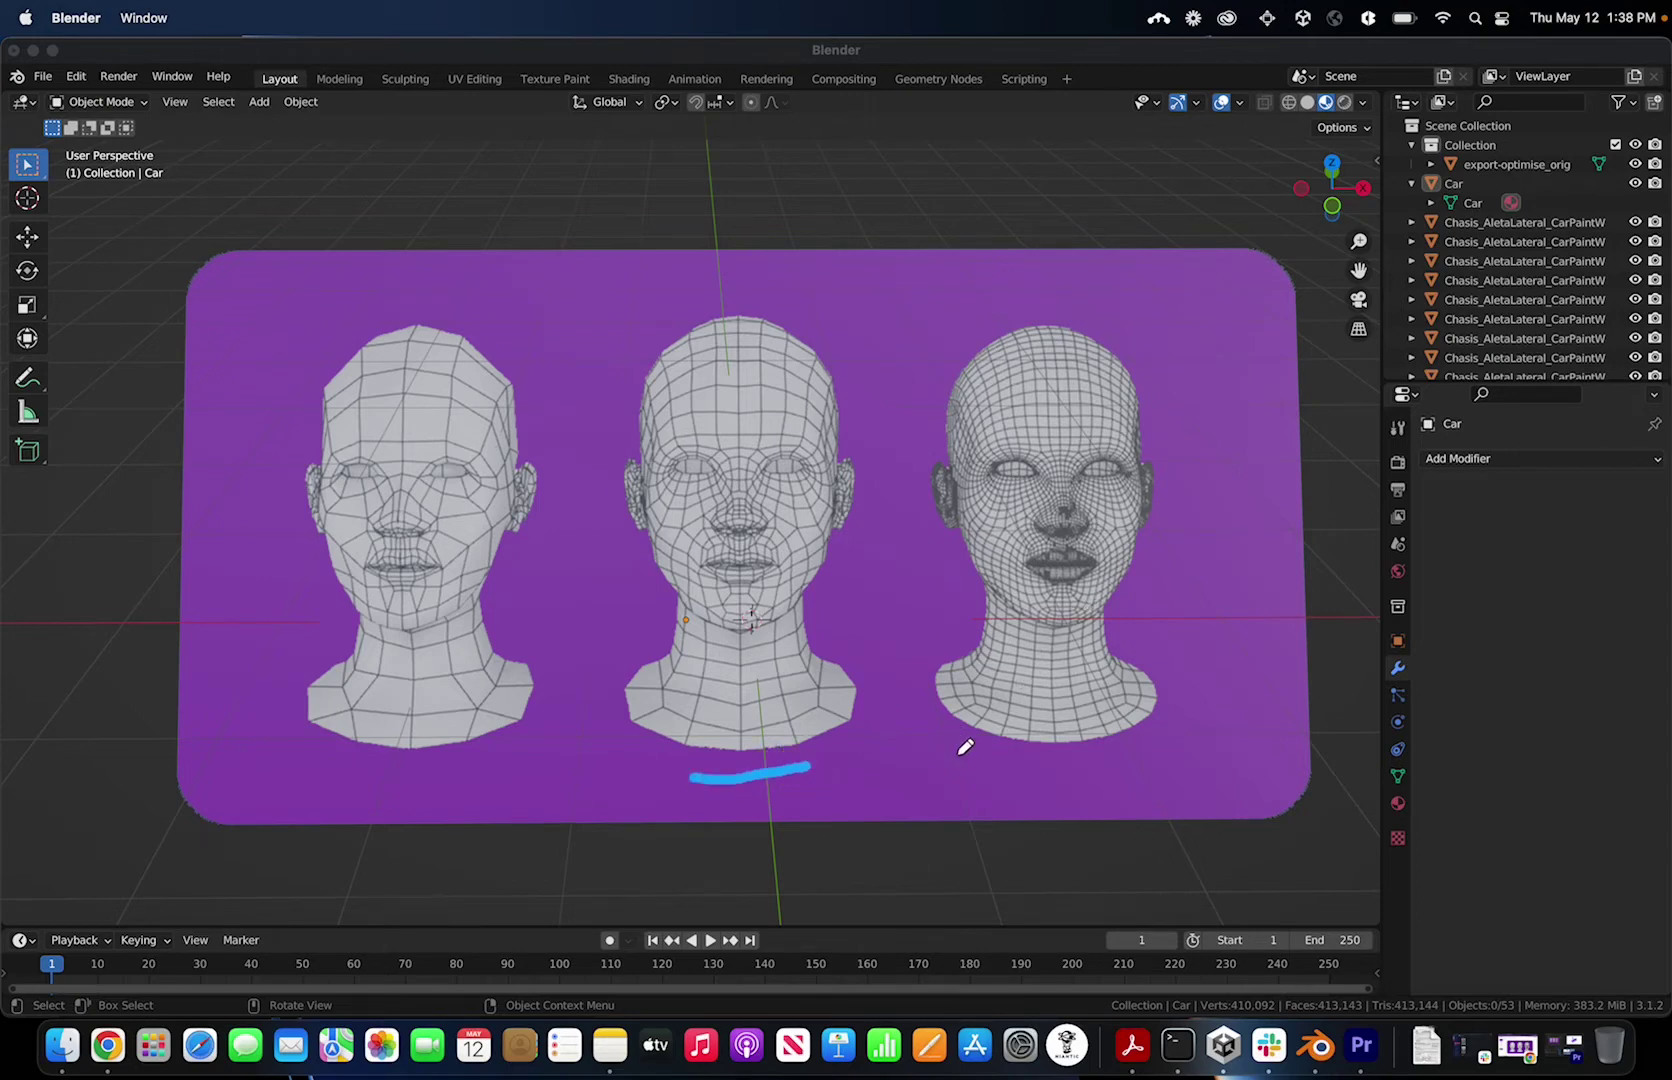
{"action": "mouse_move", "coordinate": [1058, 760]}
{"action": "left_mouse_down"}
{"action": "mouse_move", "coordinate": [1183, 702]}
{"action": "mouse_move", "coordinate": [1181, 329]}
{"action": "mouse_move", "coordinate": [928, 382]}
{"action": "mouse_move", "coordinate": [938, 735]}
{"action": "mouse_move", "coordinate": [1066, 745]}
{"action": "left_mouse_up"}
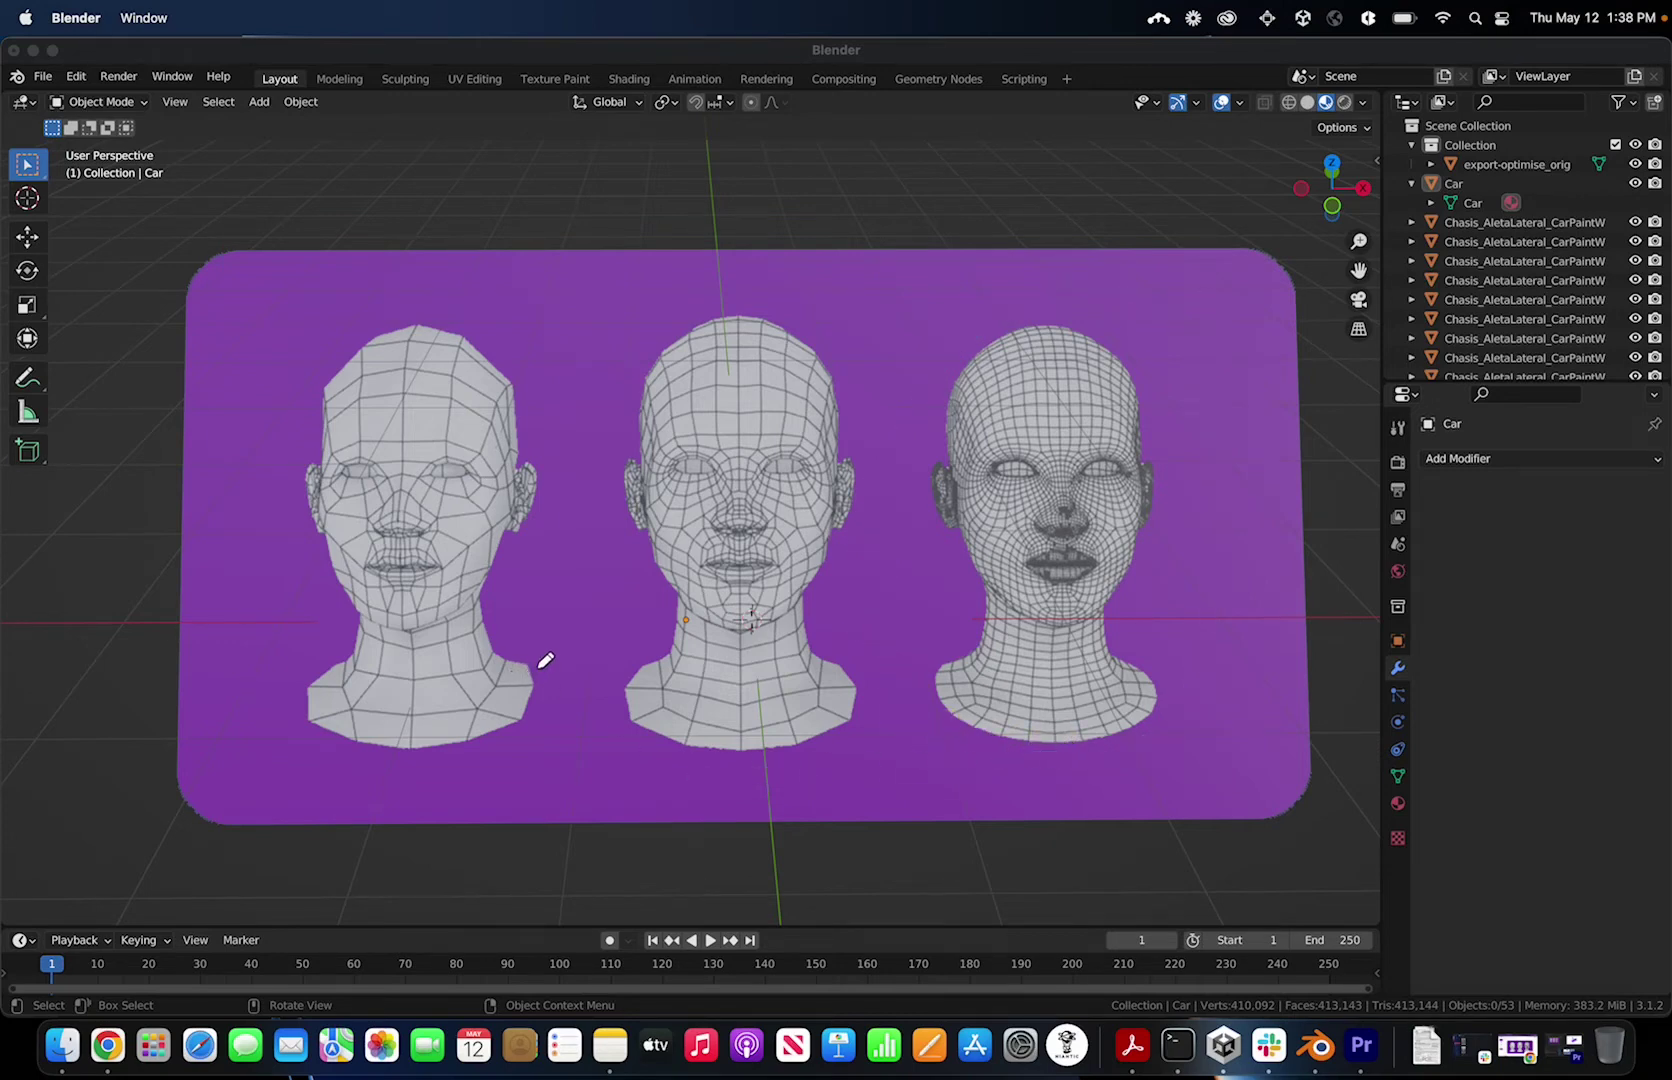
{"action": "mouse_move", "coordinate": [545, 660]}
{"action": "left_mouse_down"}
{"action": "mouse_move", "coordinate": [585, 532]}
{"action": "mouse_move", "coordinate": [544, 314]}
{"action": "mouse_move", "coordinate": [270, 356]}
{"action": "mouse_move", "coordinate": [255, 661]}
{"action": "mouse_move", "coordinate": [472, 741]}
{"action": "mouse_move", "coordinate": [557, 652]}
{"action": "left_mouse_up"}
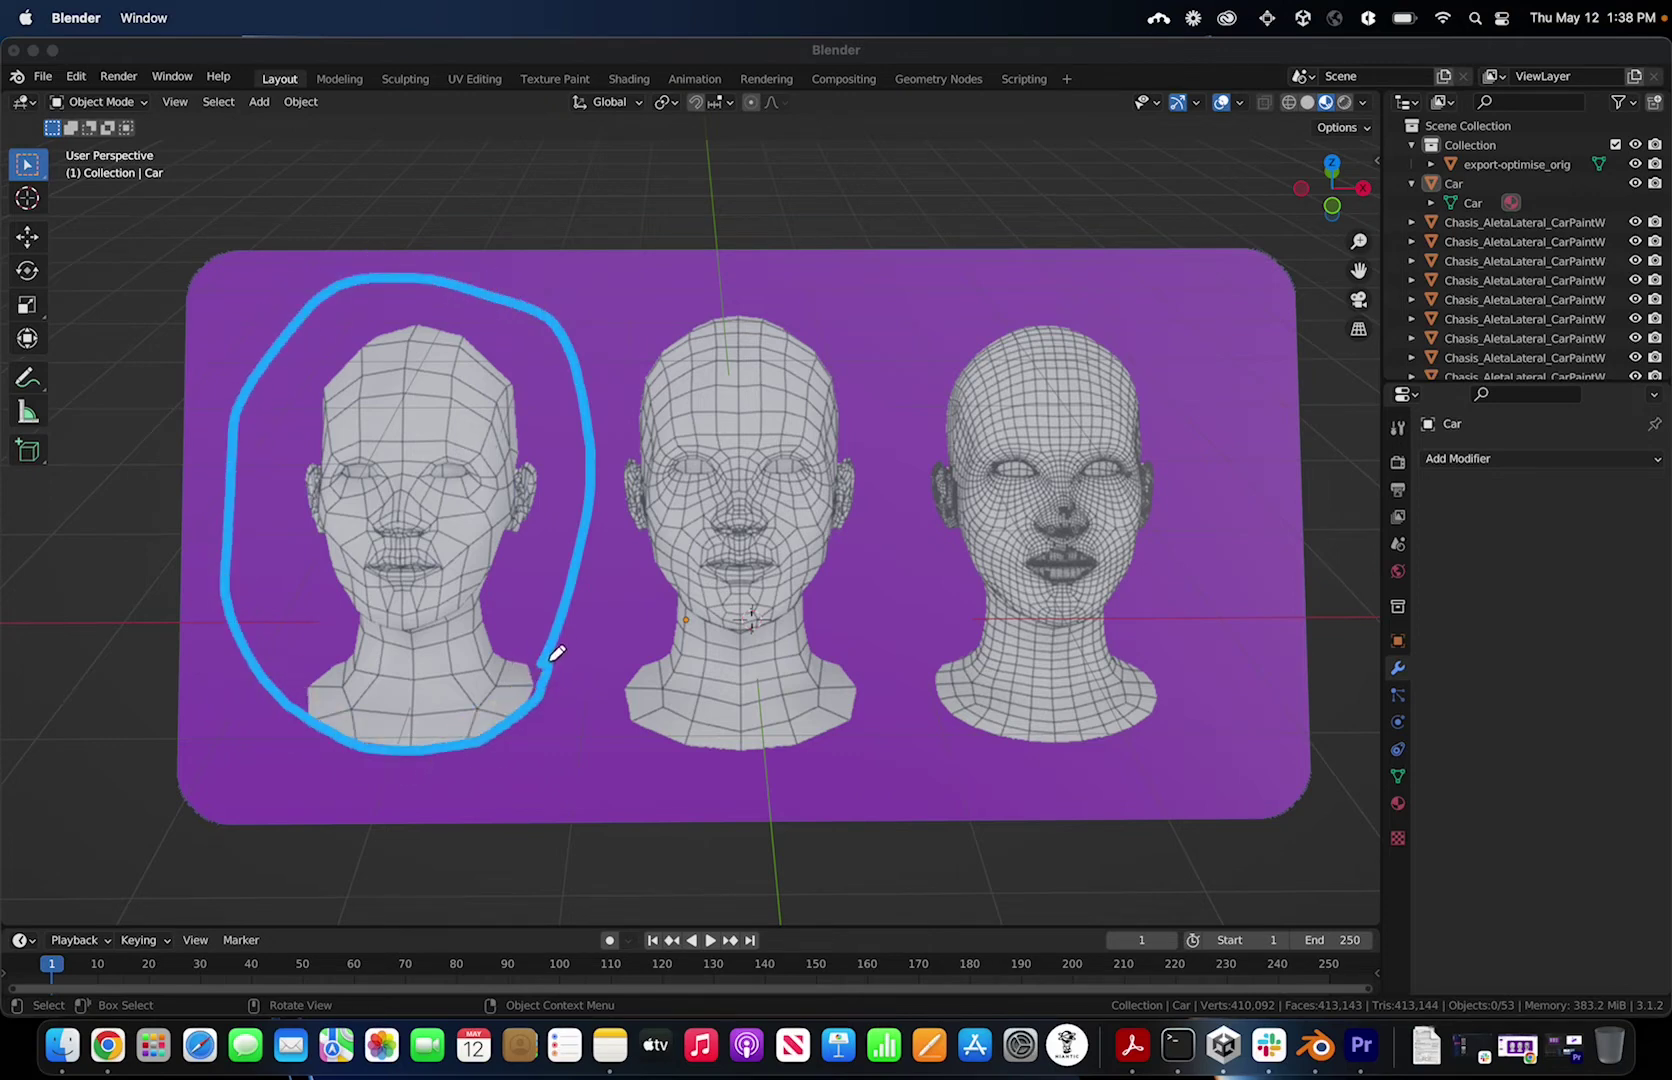
{"action": "mouse_move", "coordinate": [610, 738]}
{"action": "left_mouse_down"}
{"action": "mouse_move", "coordinate": [866, 587]}
{"action": "mouse_move", "coordinate": [586, 434]}
{"action": "mouse_move", "coordinate": [663, 740]}
{"action": "mouse_move", "coordinate": [746, 762]}
{"action": "left_mouse_up"}
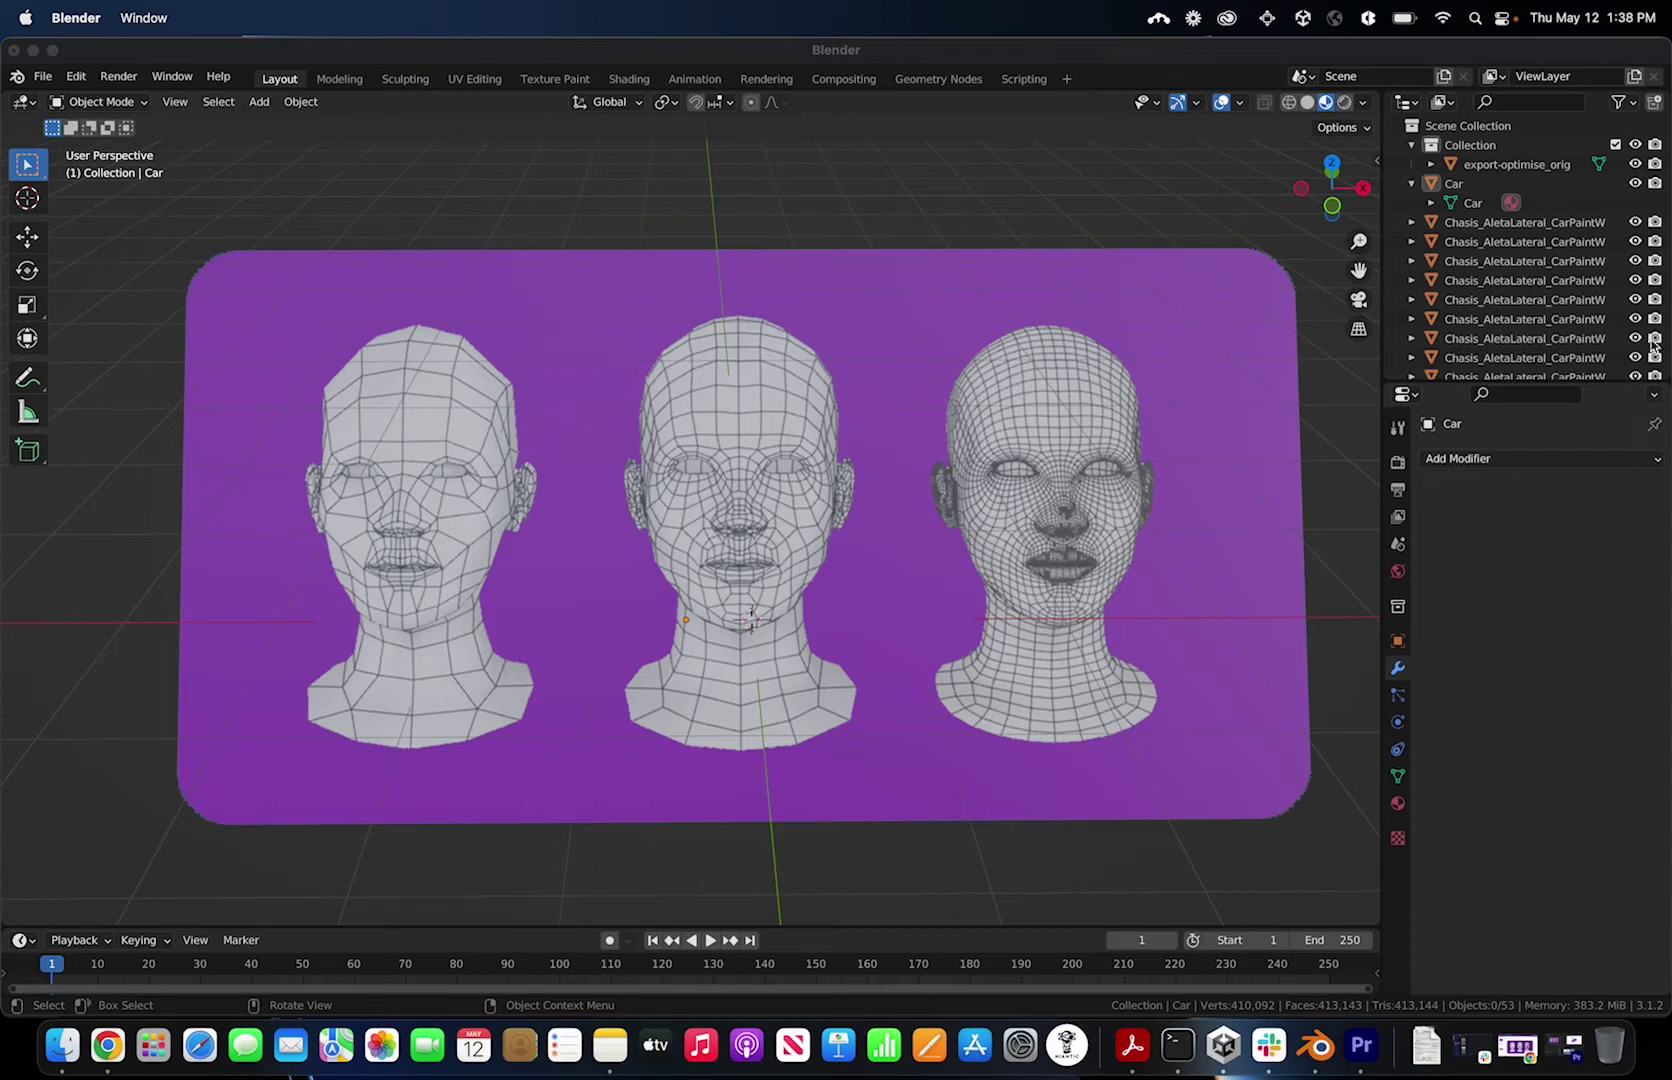
- Hide the export-optimise_orig head comparison image so the car model is in view
{"action": "left_click", "coordinate": [1635, 164]}
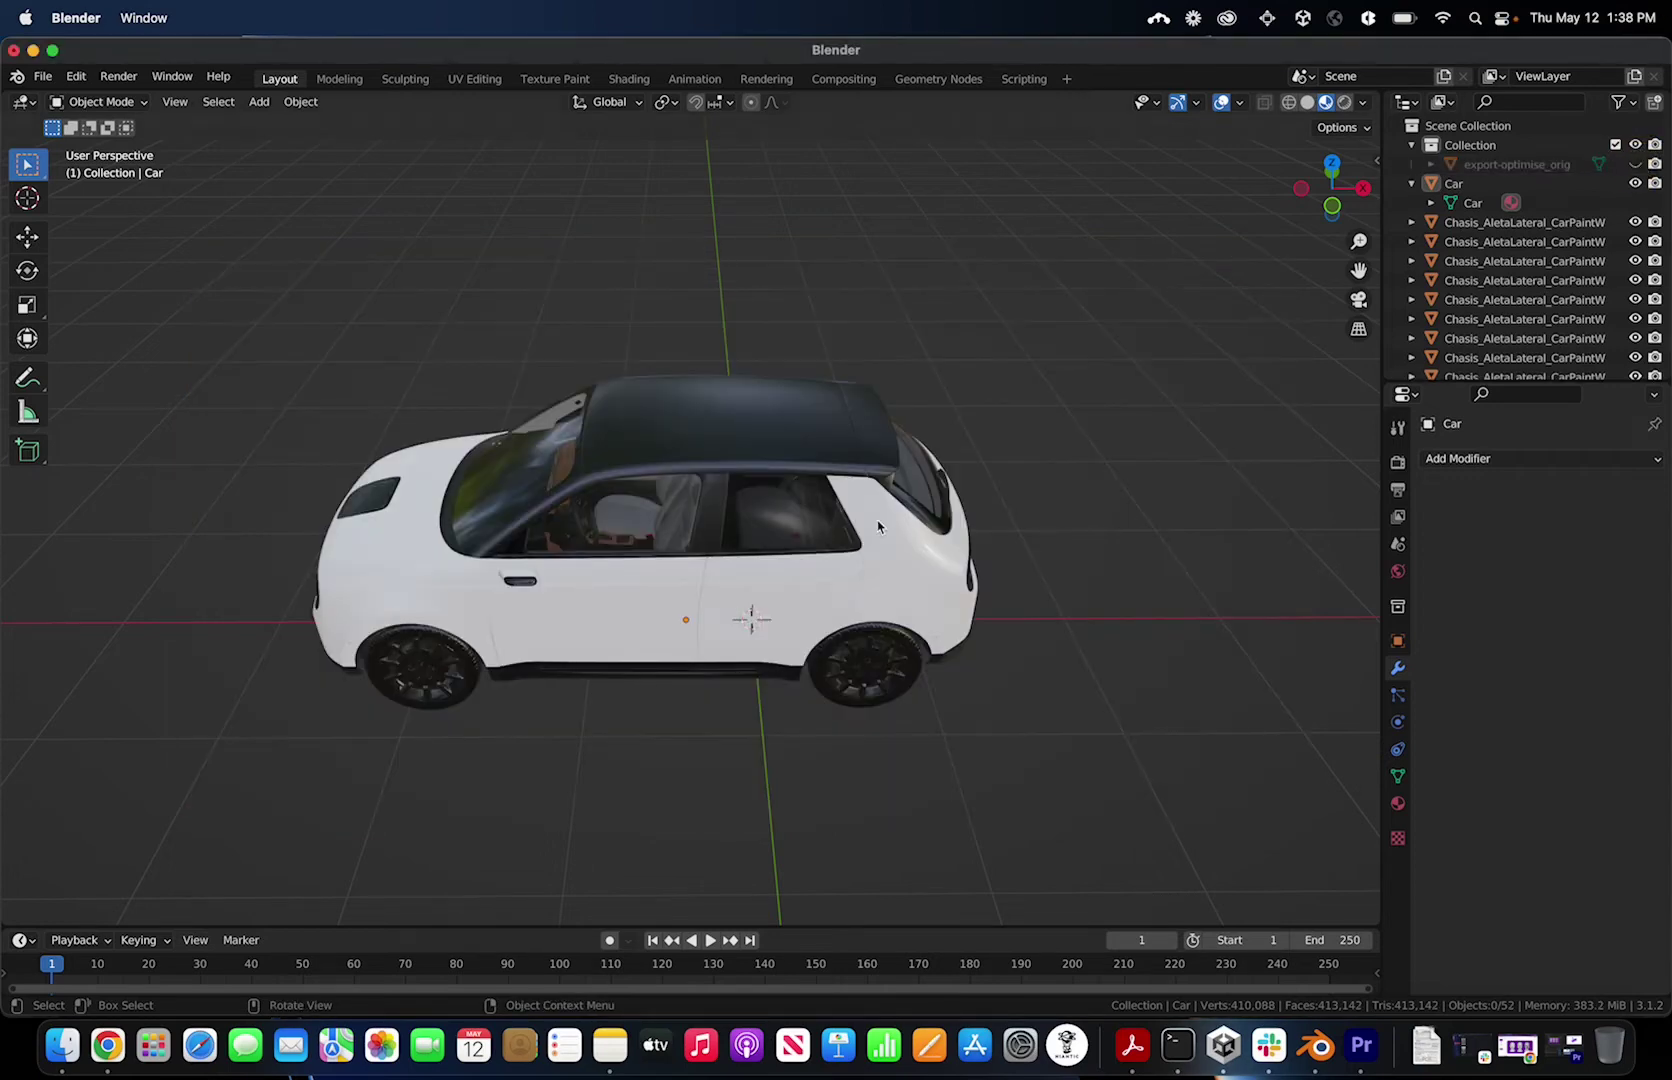
{"action": "middle_click_drag", "start_coordinate": [645, 548], "coordinate": [705, 554]}
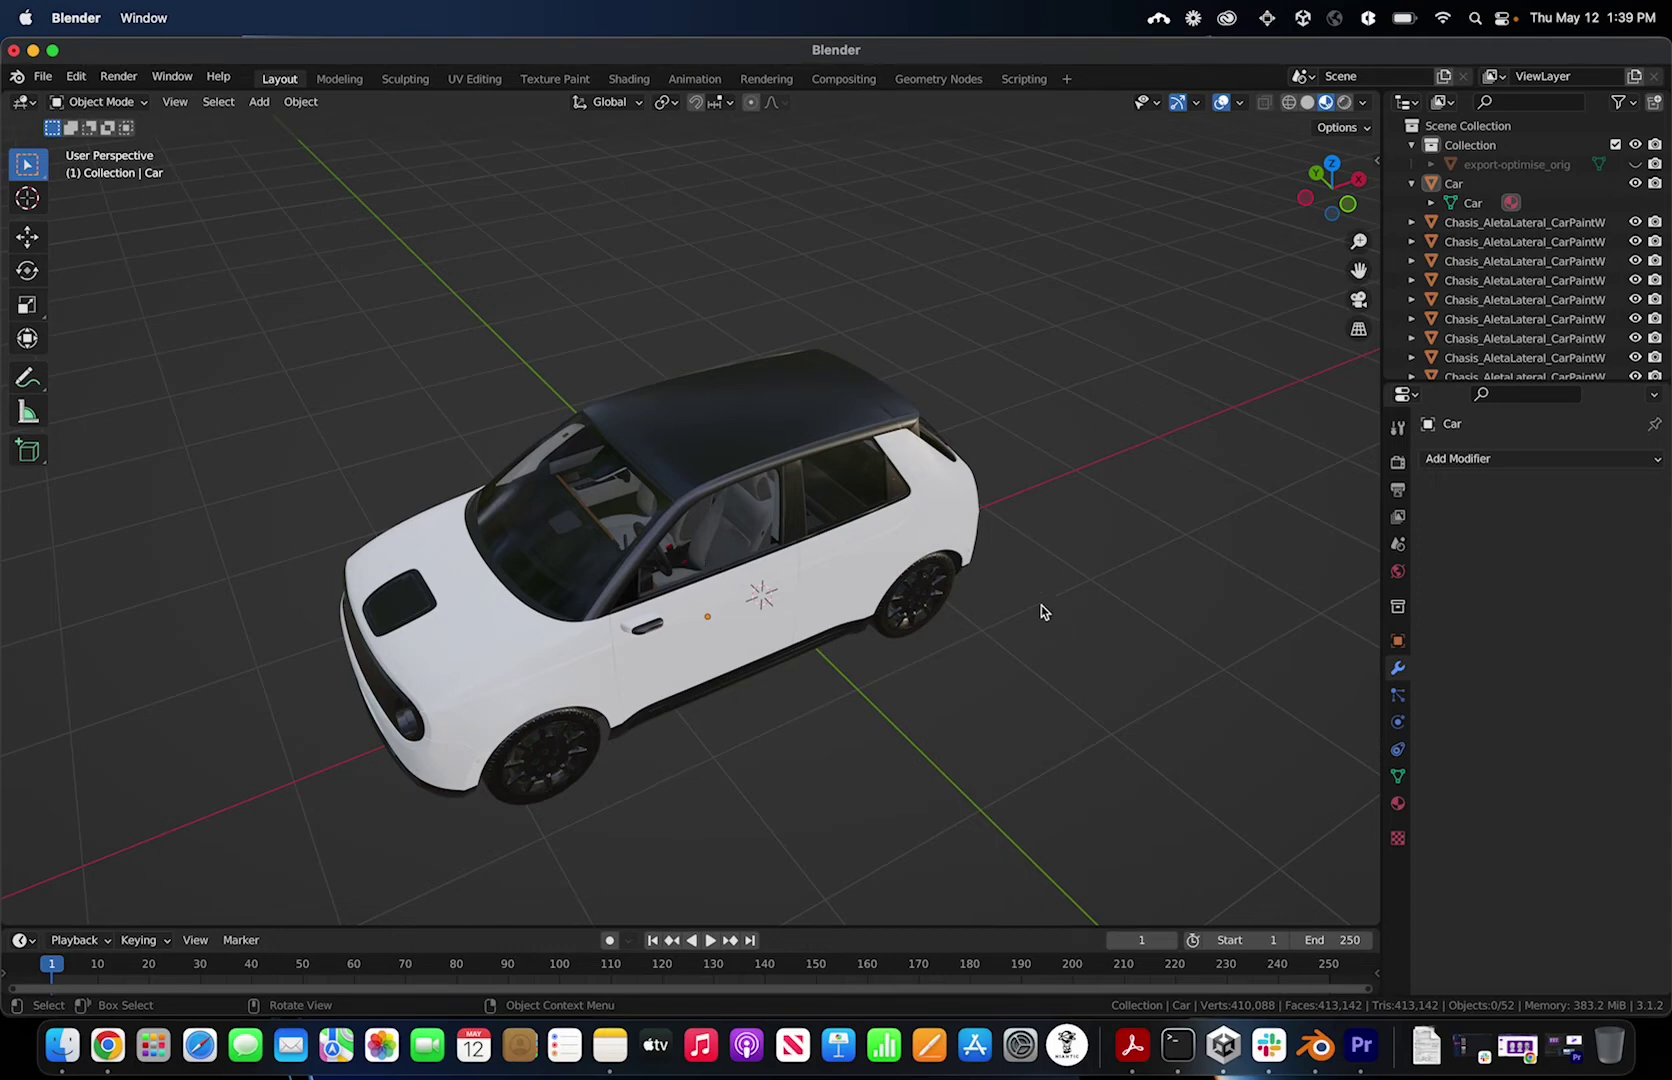
- Add a Decimate modifier to the Car object
{"action": "left_click", "coordinate": [1470, 463]}
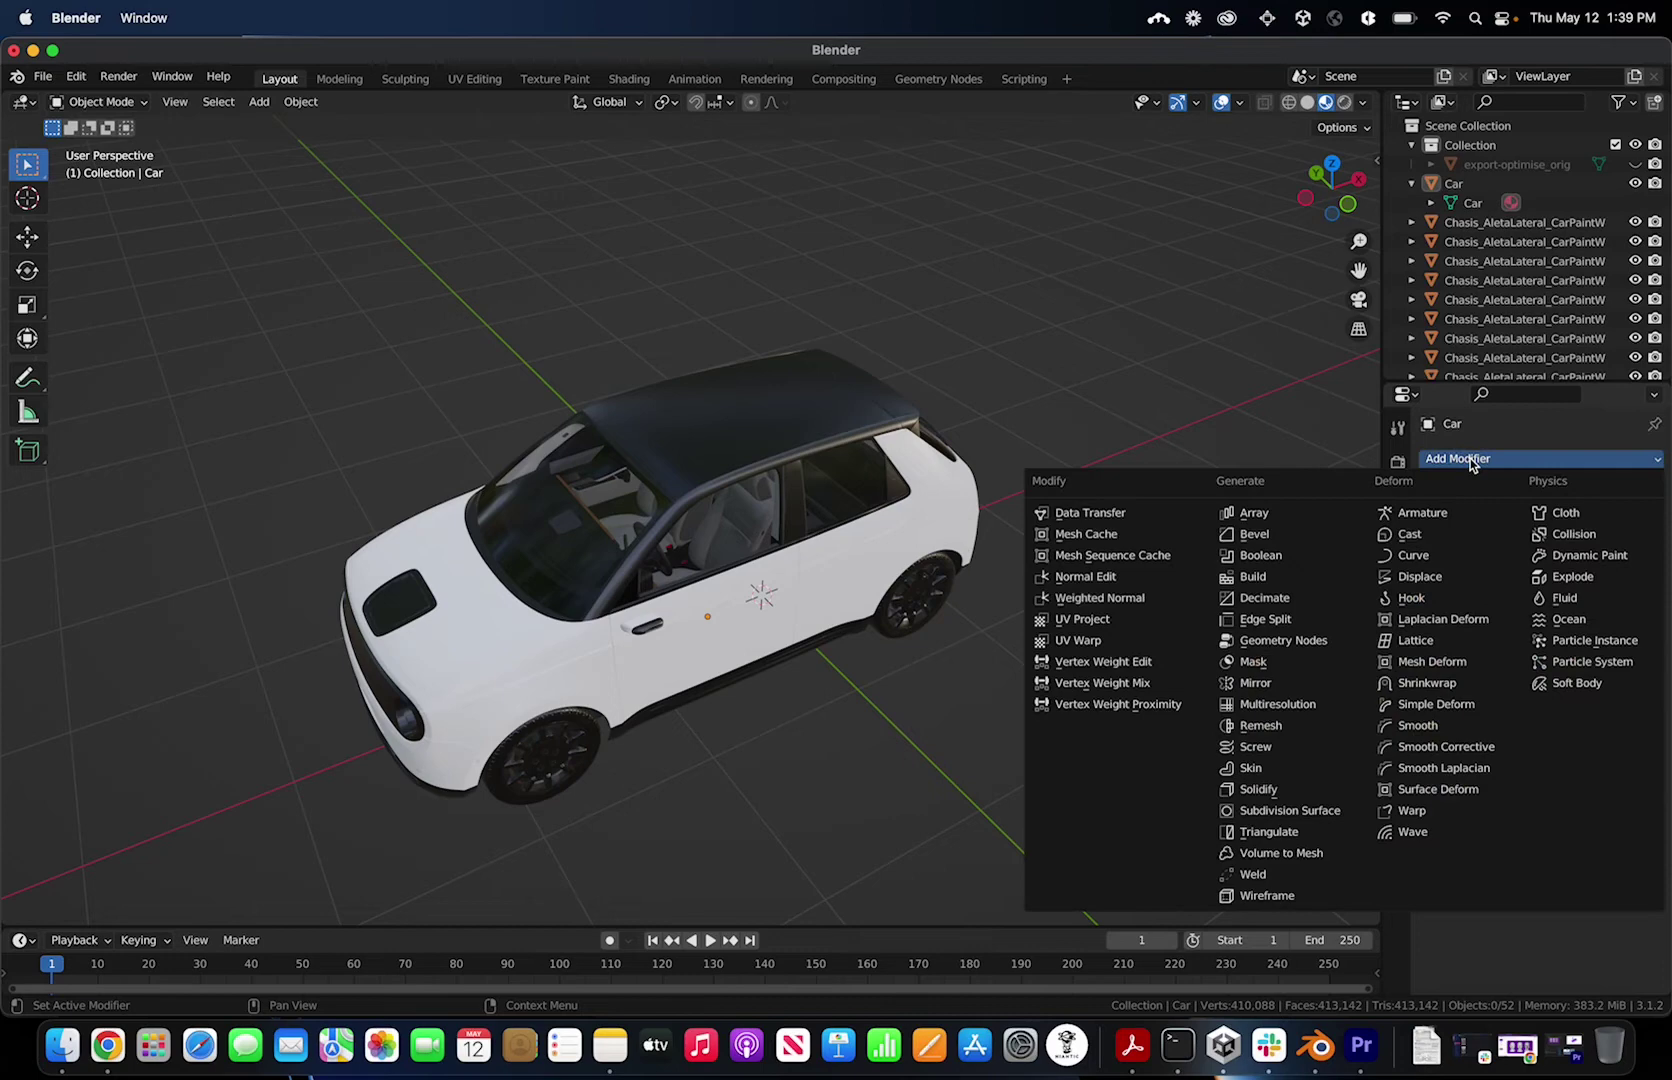
{"action": "left_click", "coordinate": [1290, 594]}
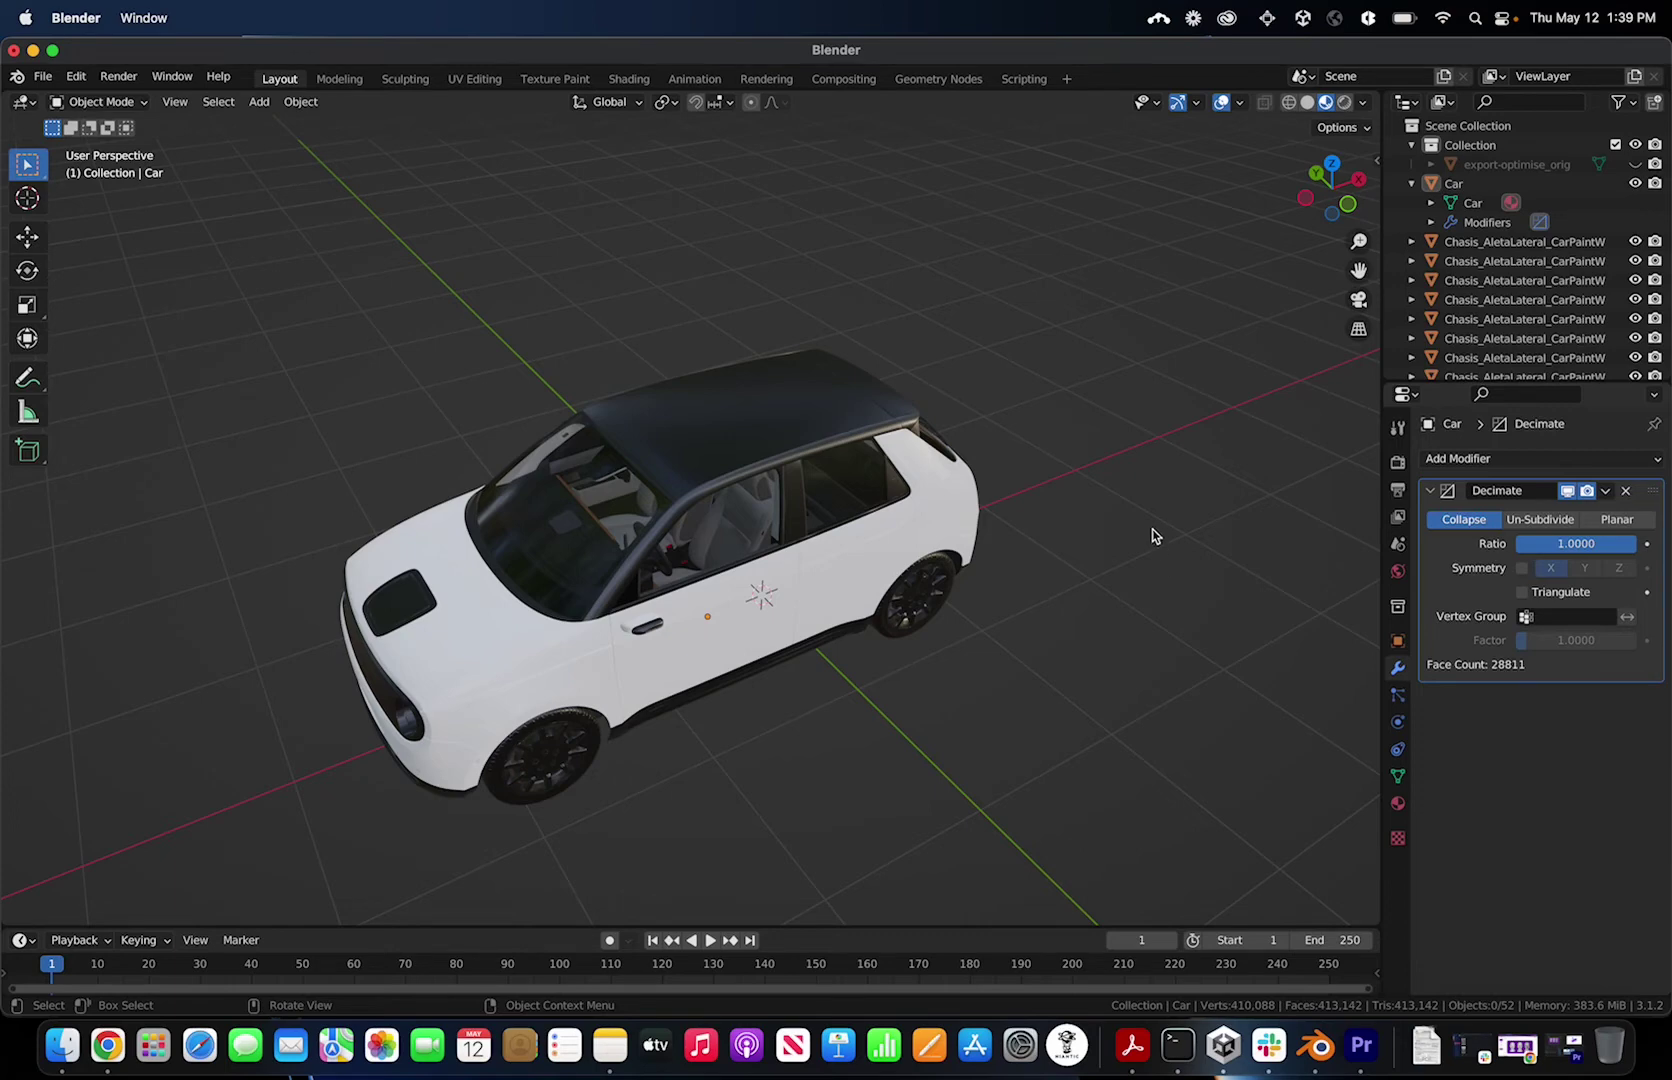
{"action": "left_click", "coordinate": [1018, 540]}
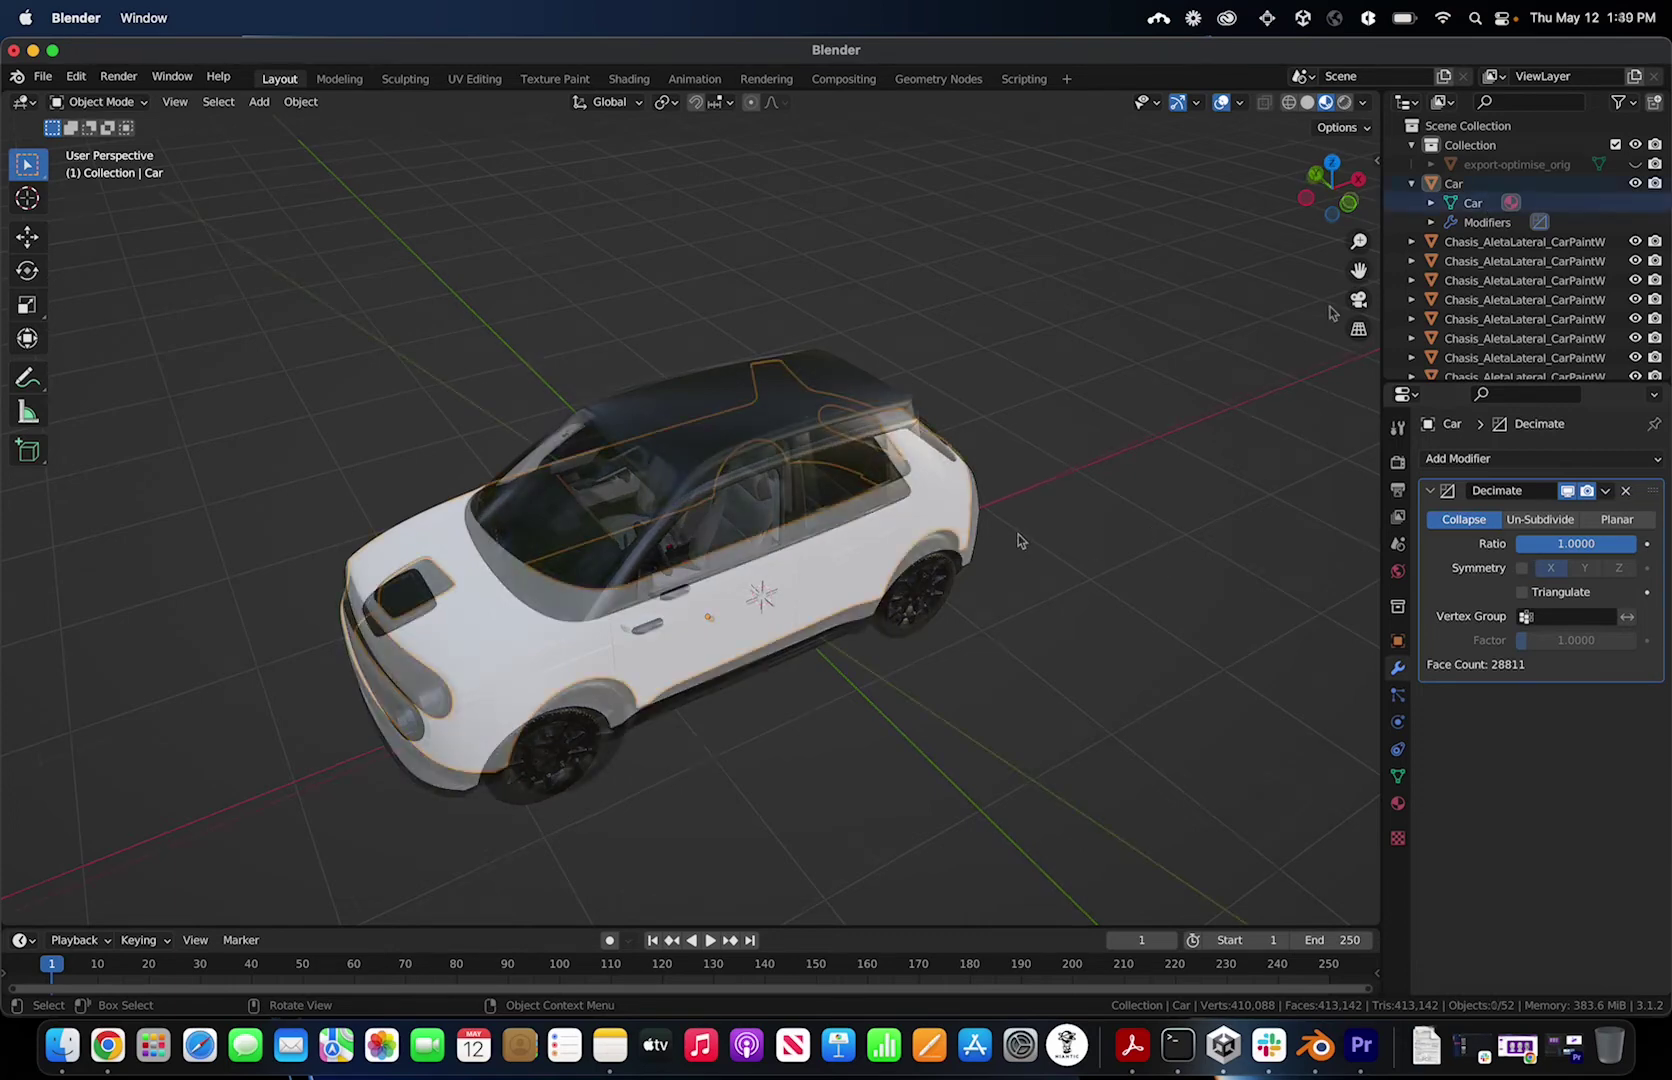
{"action": "left_click", "coordinate": [1064, 445]}
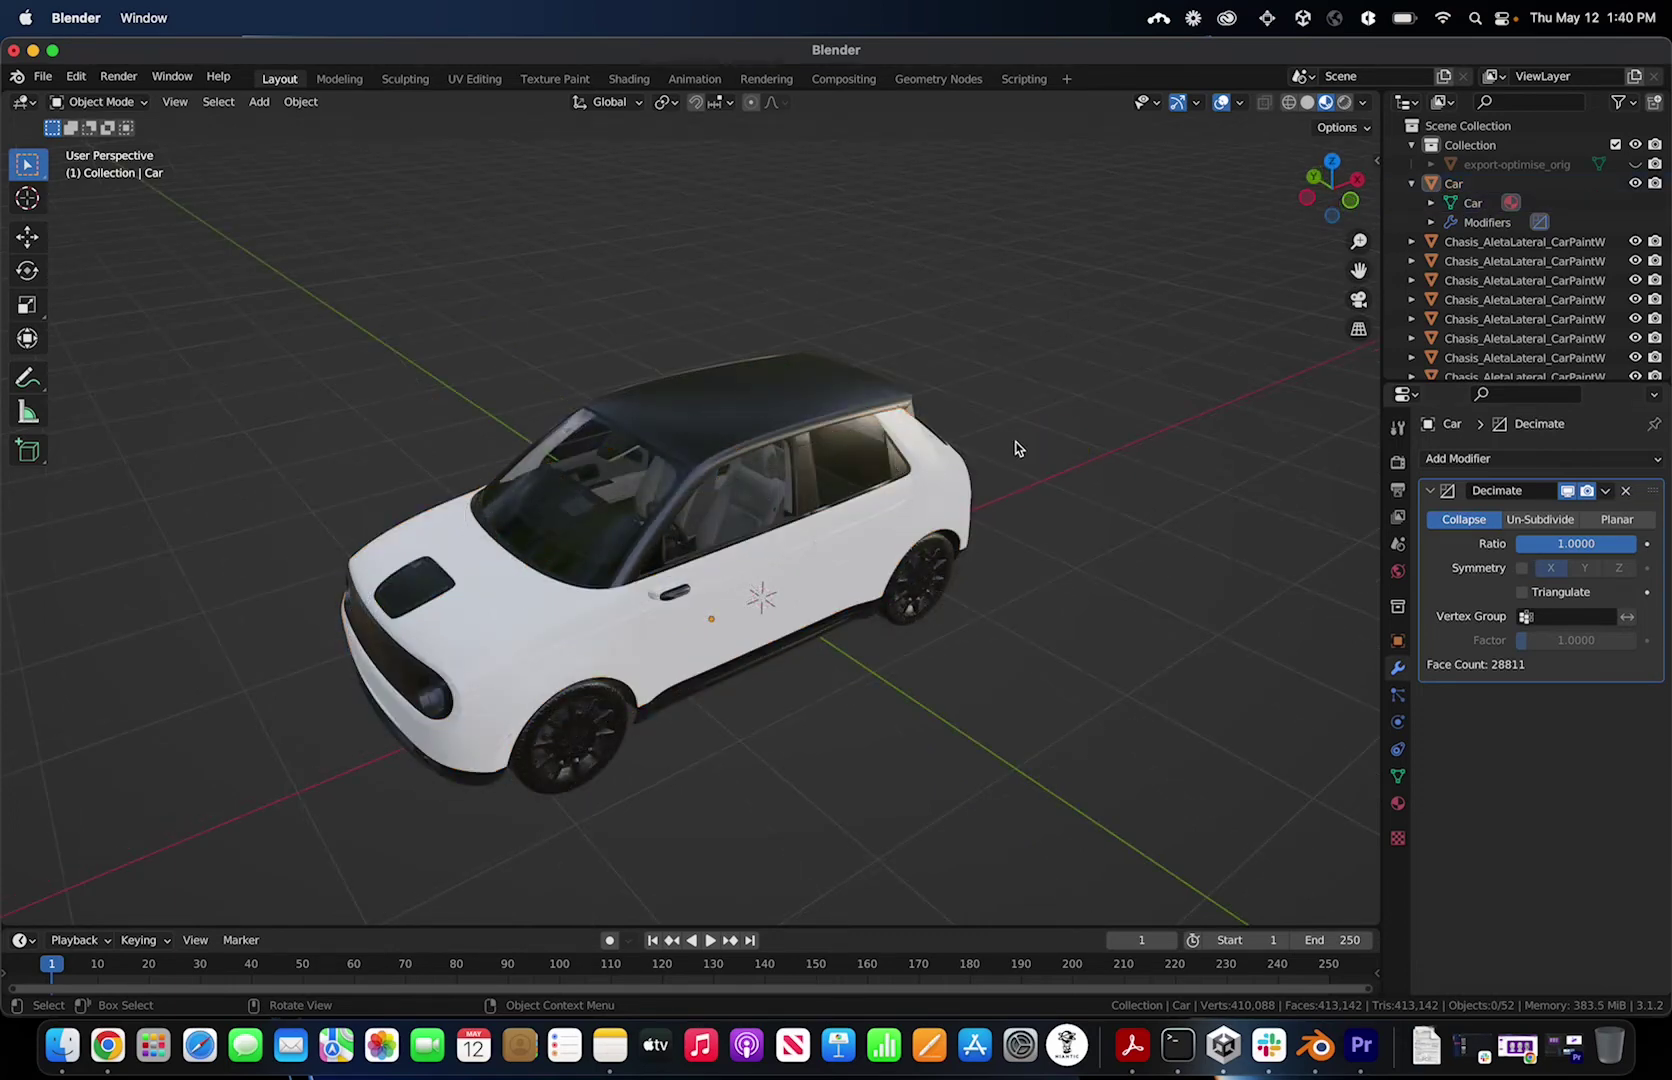
{"action": "middle_click_drag", "start_coordinate": [1013, 449], "coordinate": [985, 458]}
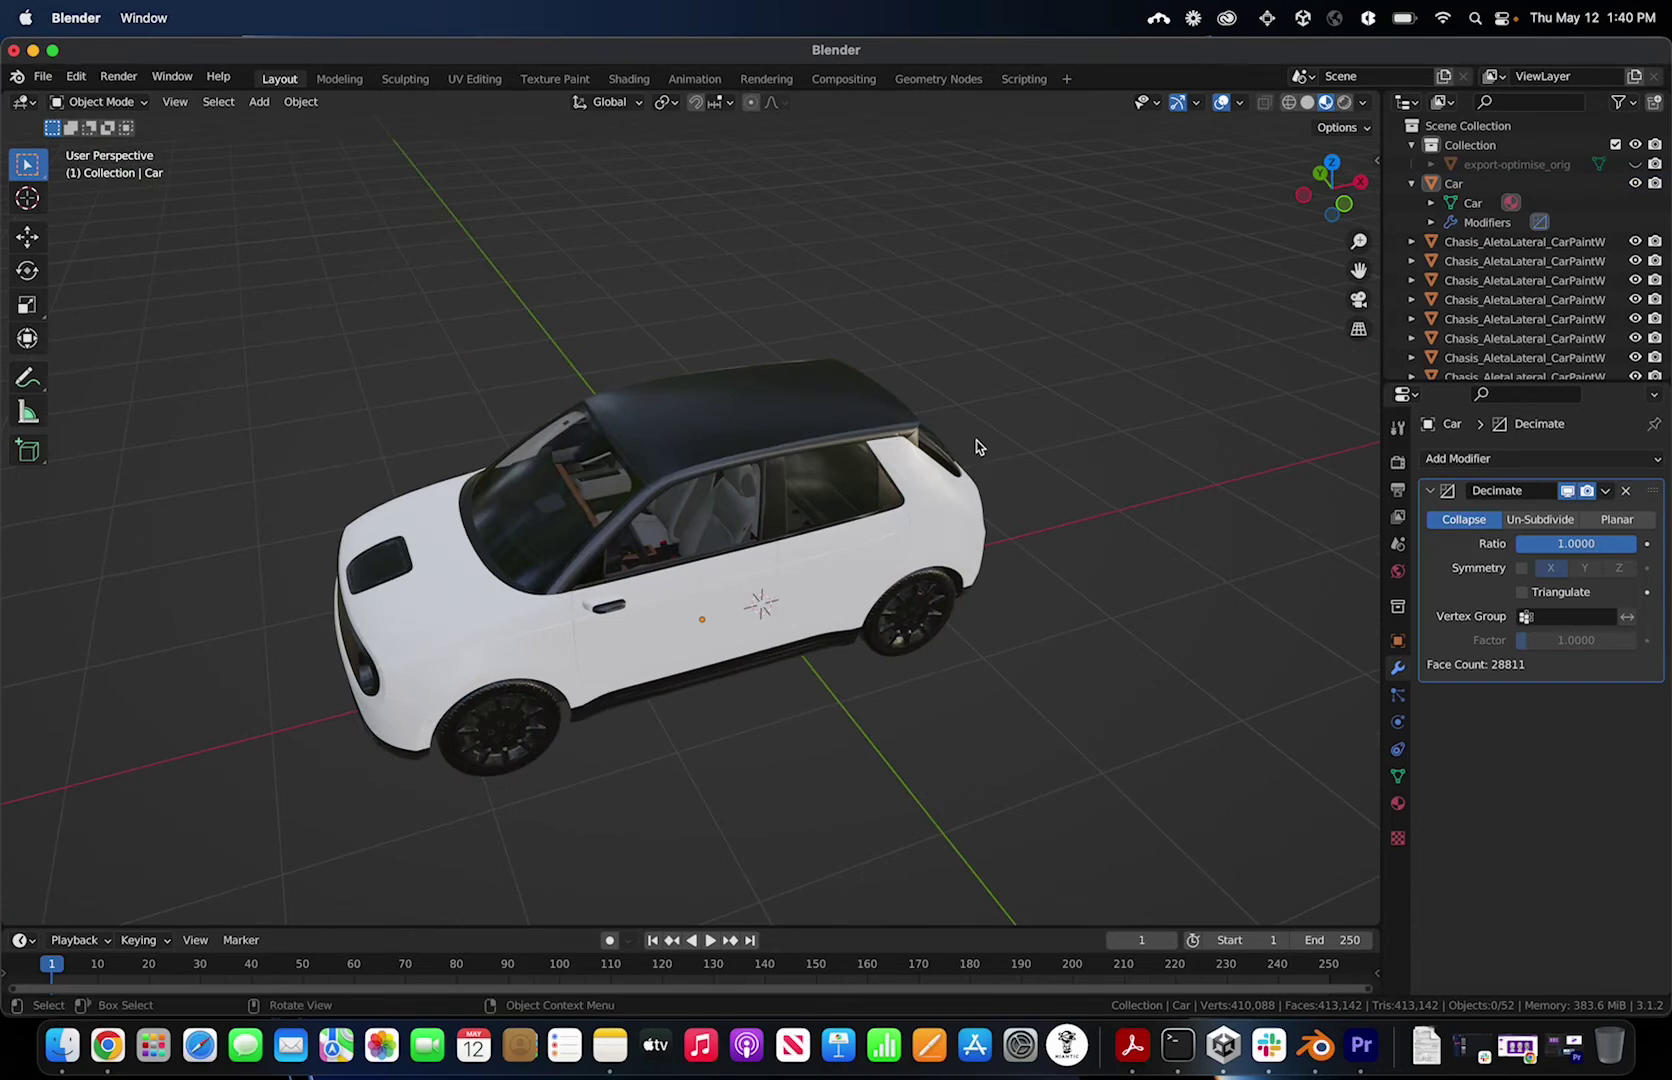
- Look up the export command for the car scene
{"action": "left_click", "coordinate": [45, 80]}
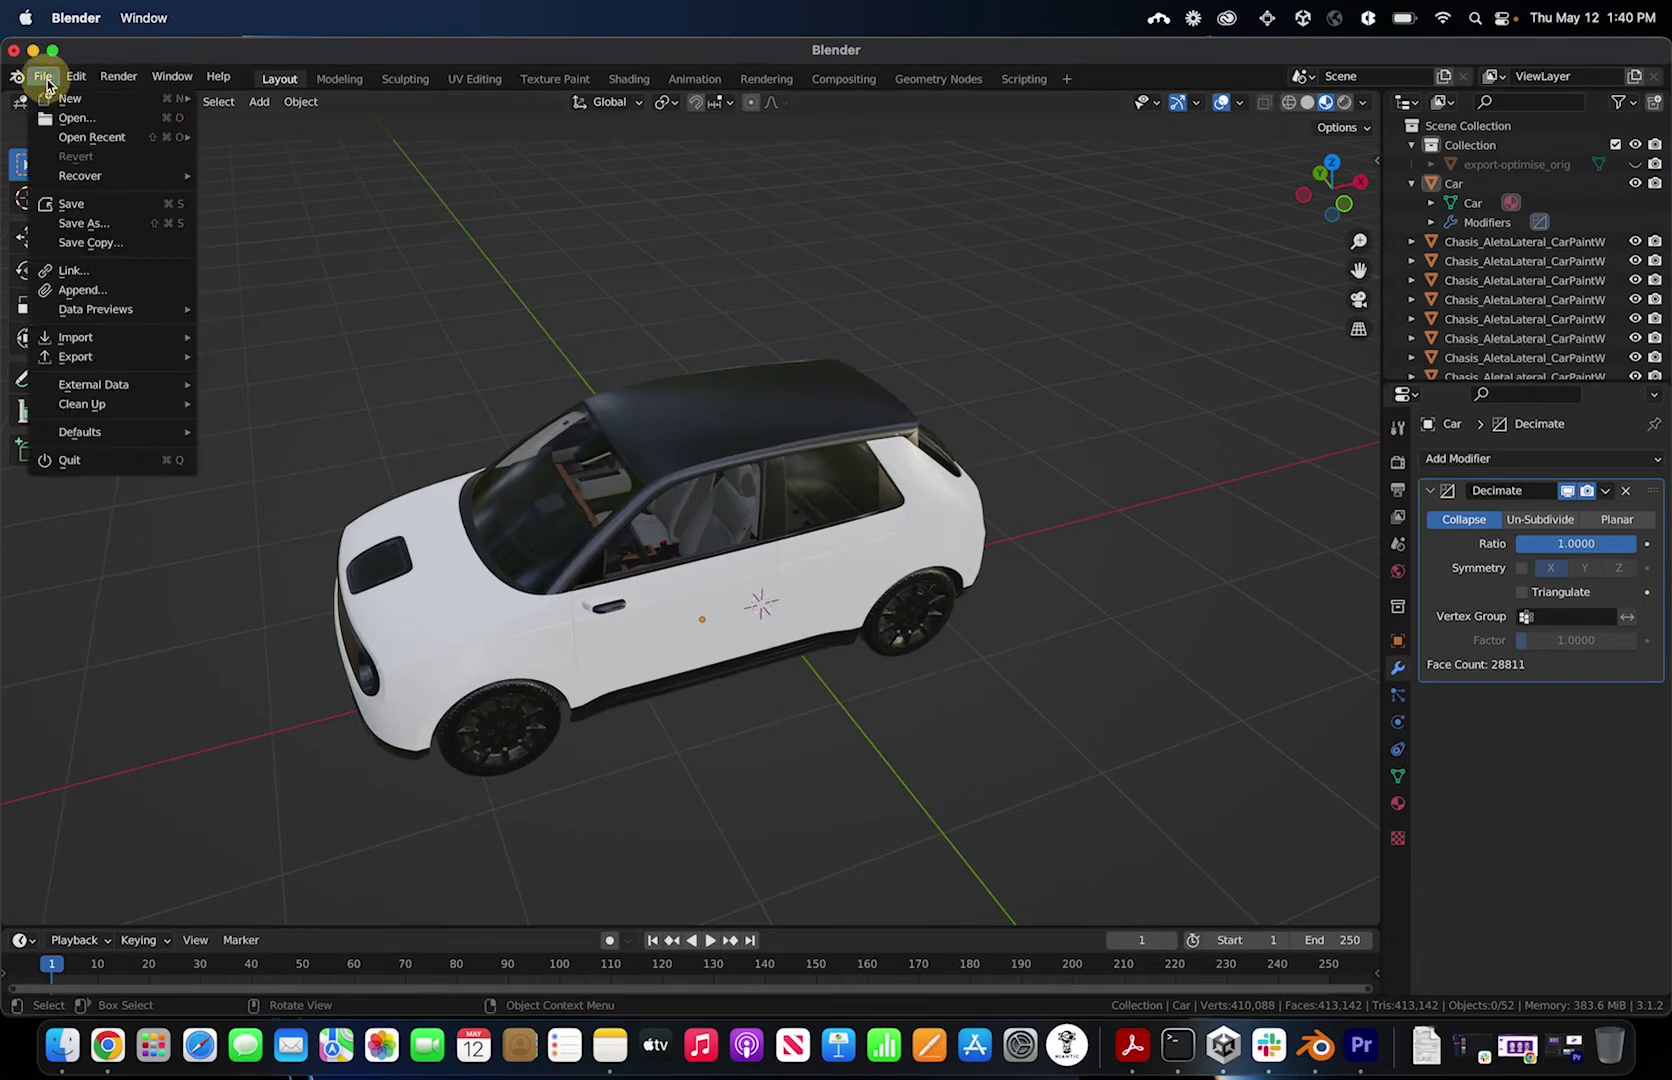
{"action": "mouse_move", "coordinate": [113, 358]}
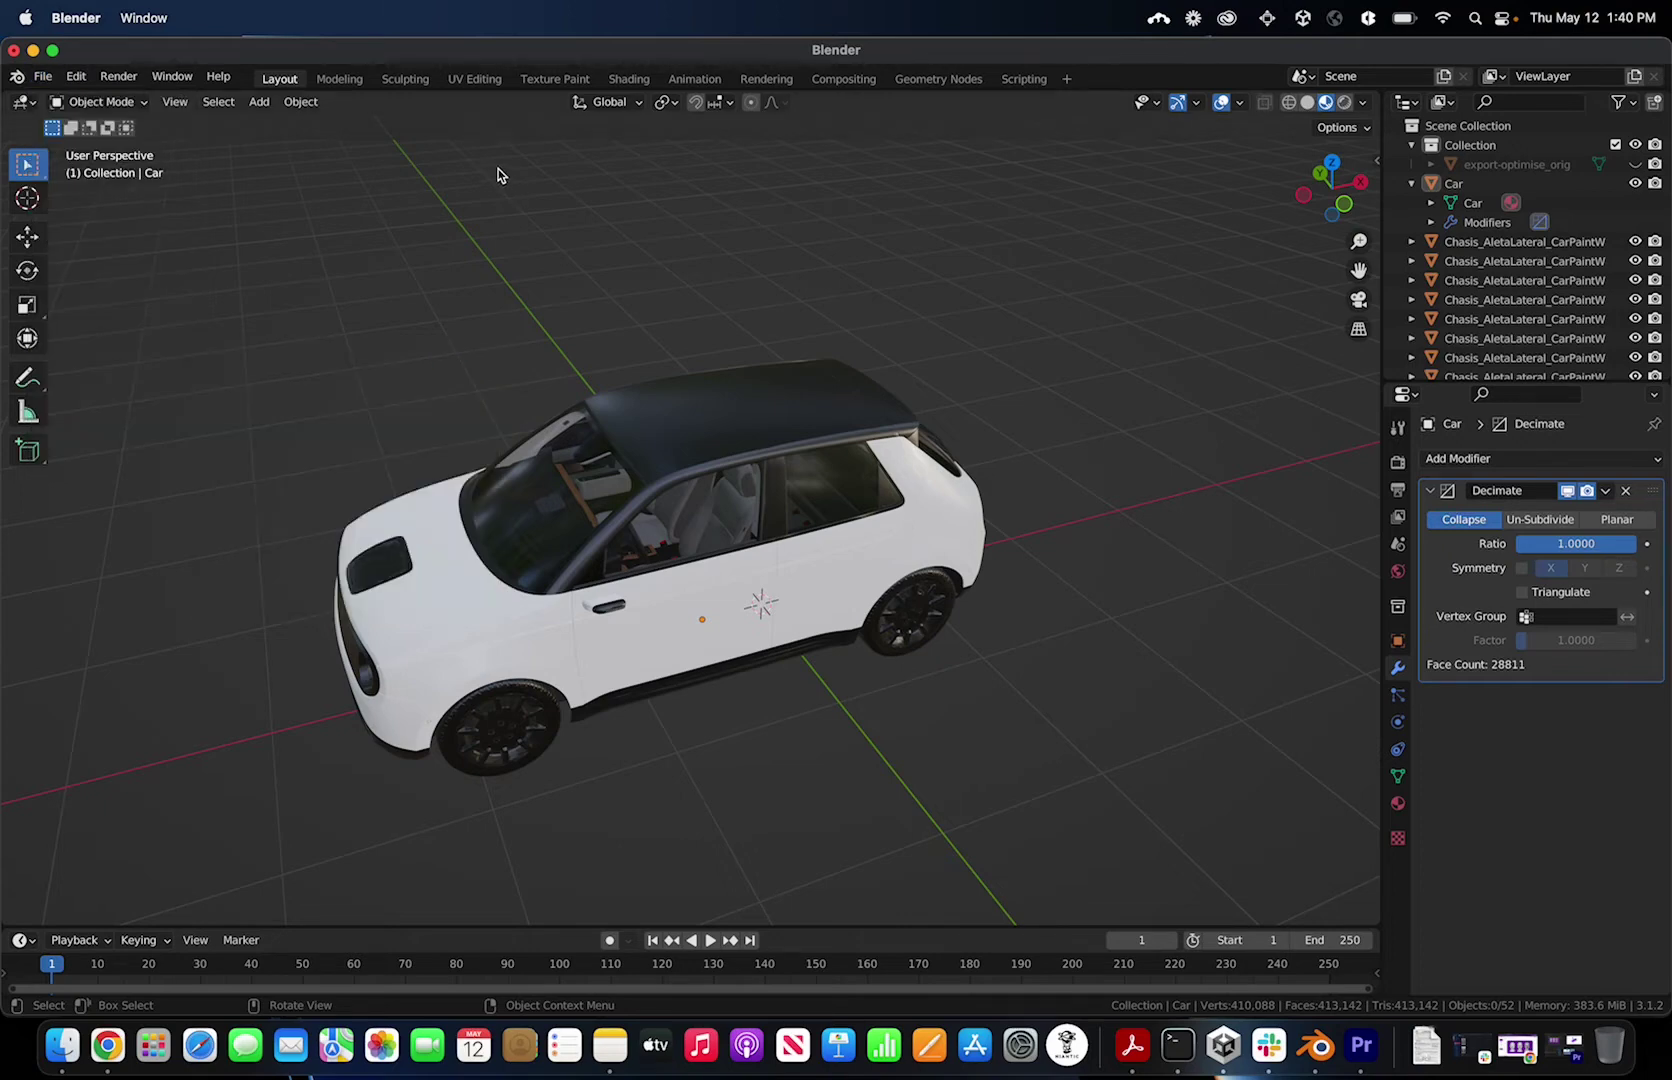
- Switch to the glTF Report page in Chrome and view the loaded car model from several angles
{"action": "left_click", "coordinate": [31, 50]}
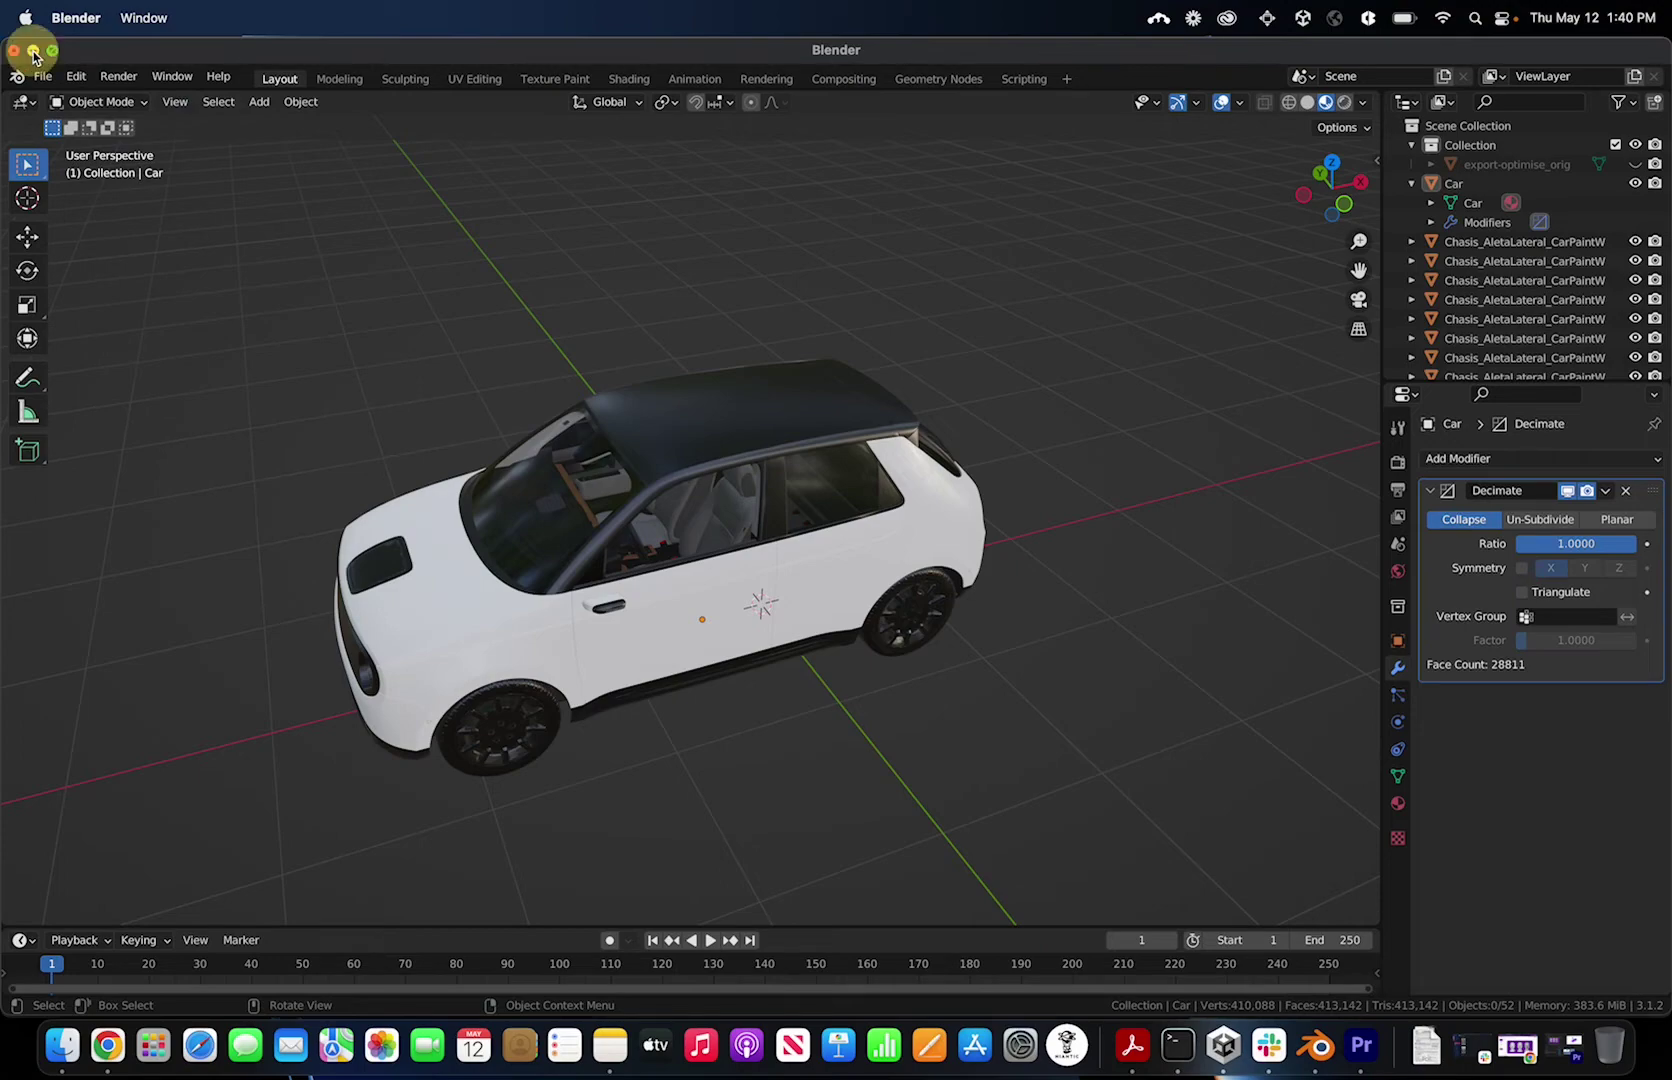
{"action": "left_click", "coordinate": [687, 50]}
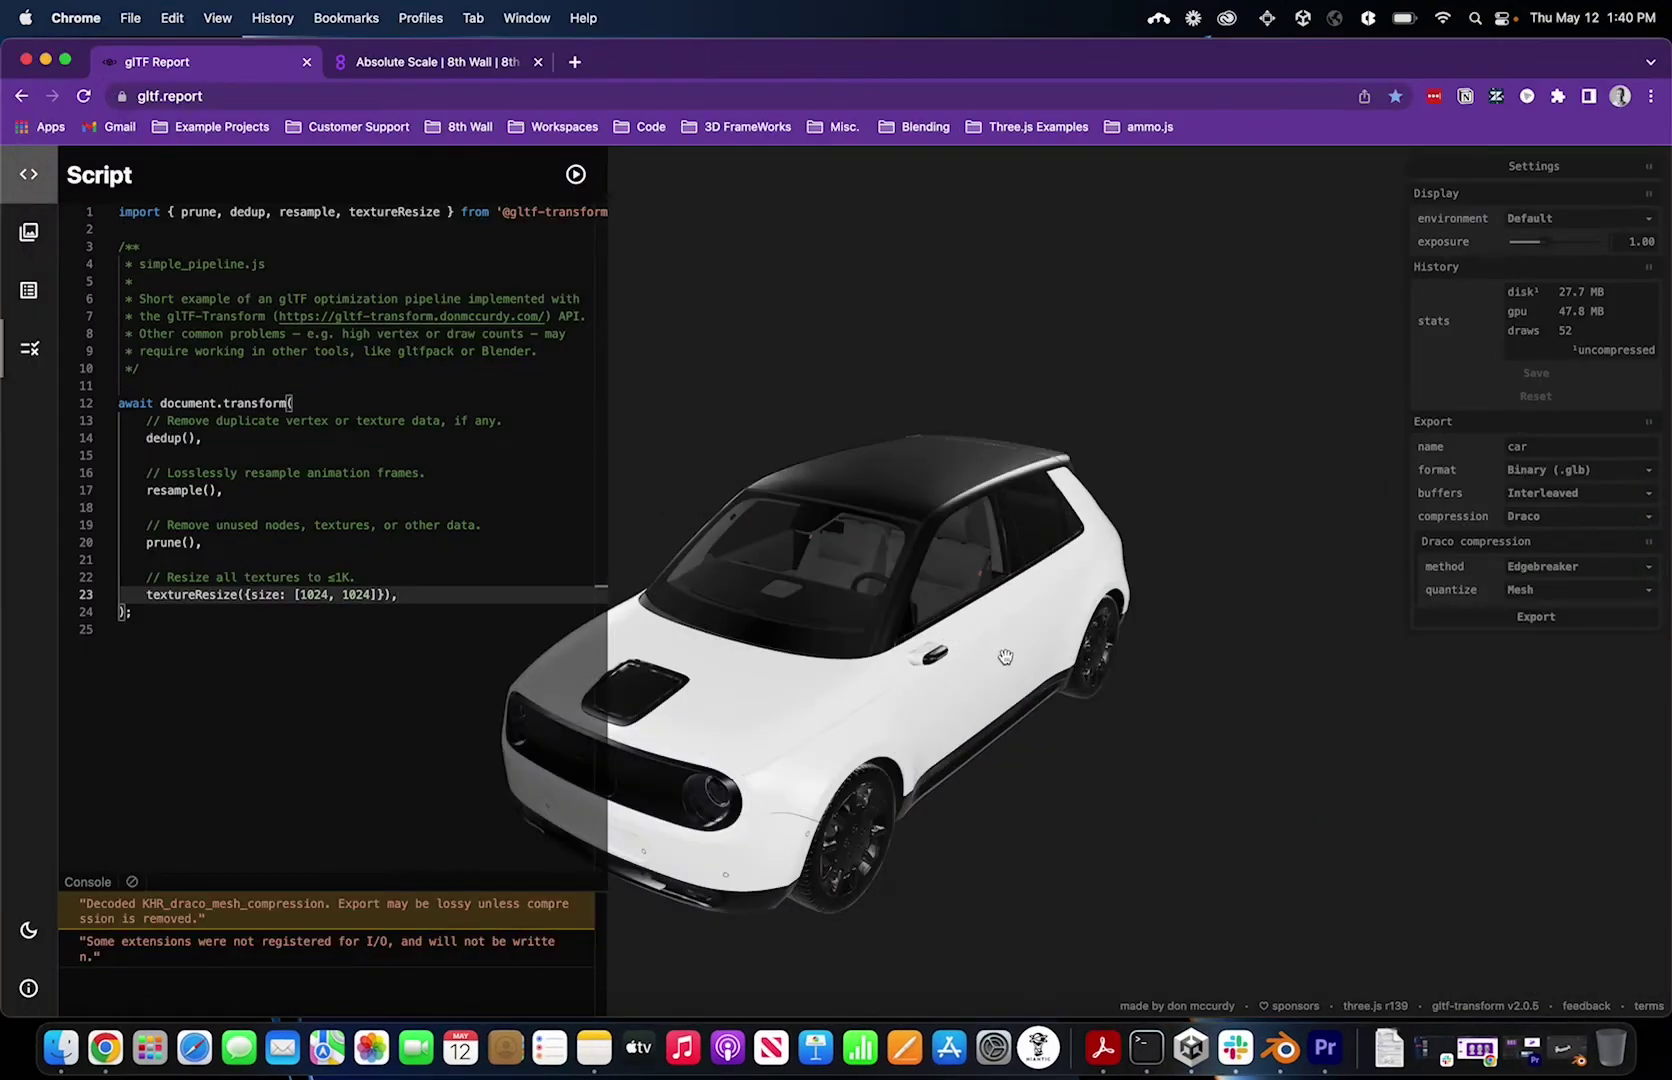
{"action": "left_click_drag", "start_coordinate": [1160, 742], "coordinate": [1130, 717]}
{"action": "left_click", "coordinate": [228, 100]}
{"action": "left_click", "coordinate": [316, 100]}
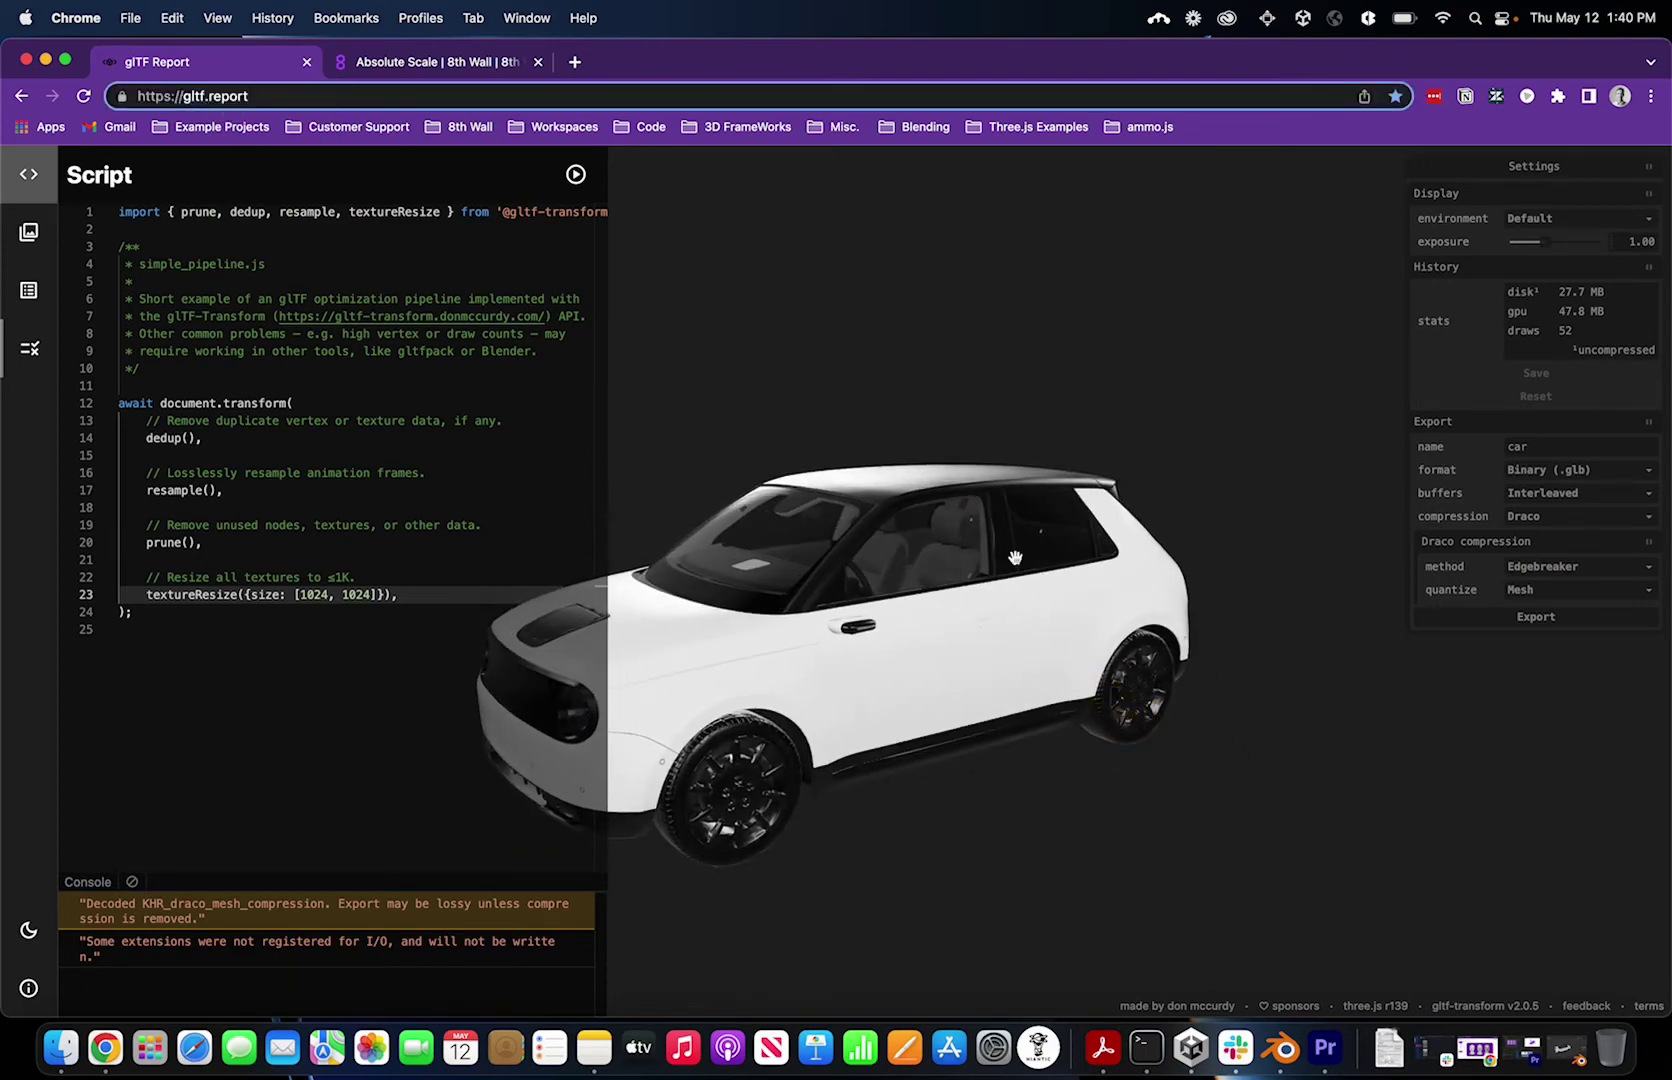
{"action": "mouse_move", "coordinate": [1025, 804]}
{"action": "left_mouse_down"}
{"action": "mouse_move", "coordinate": [1105, 814]}
{"action": "mouse_move", "coordinate": [1046, 818]}
{"action": "left_mouse_up"}
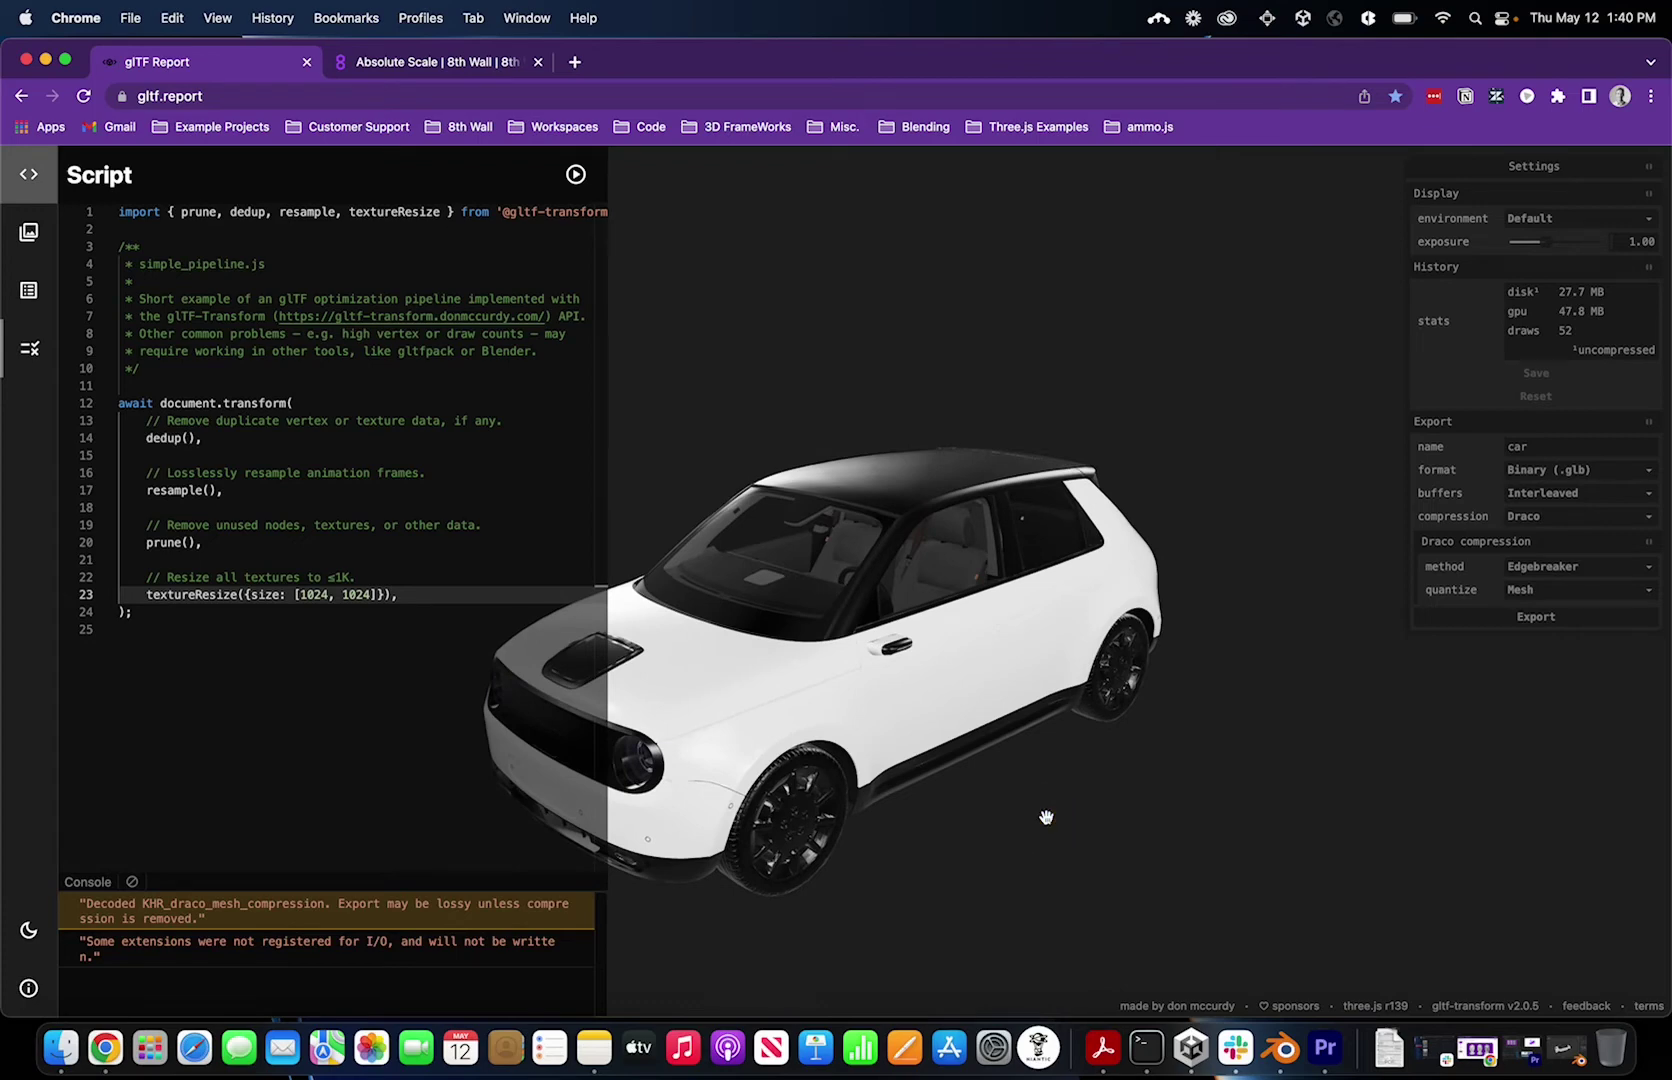
{"action": "mouse_move", "coordinate": [1155, 592]}
{"action": "left_mouse_down"}
{"action": "mouse_move", "coordinate": [896, 590]}
{"action": "mouse_move", "coordinate": [1187, 590]}
{"action": "left_mouse_up"}
- Review the car's texture list and metadata report, and check the resolution of the RoofCloth base color texture
{"action": "left_click", "coordinate": [28, 232]}
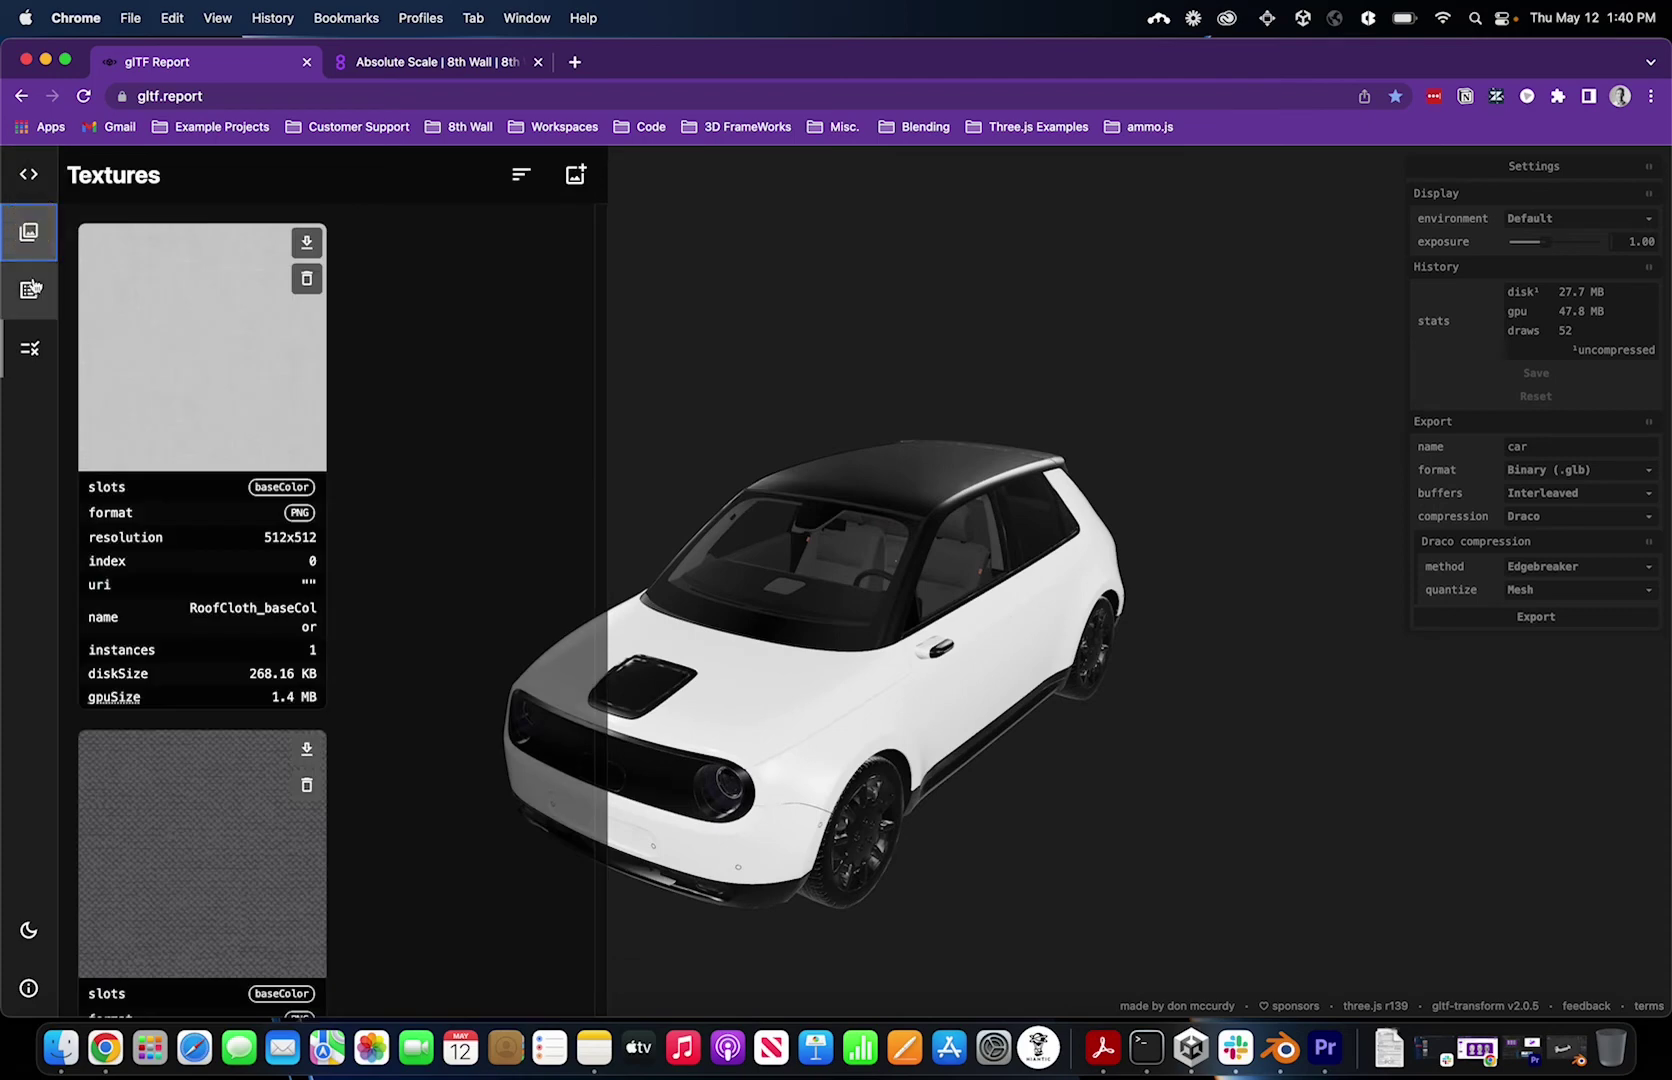
{"action": "left_click", "coordinate": [31, 289]}
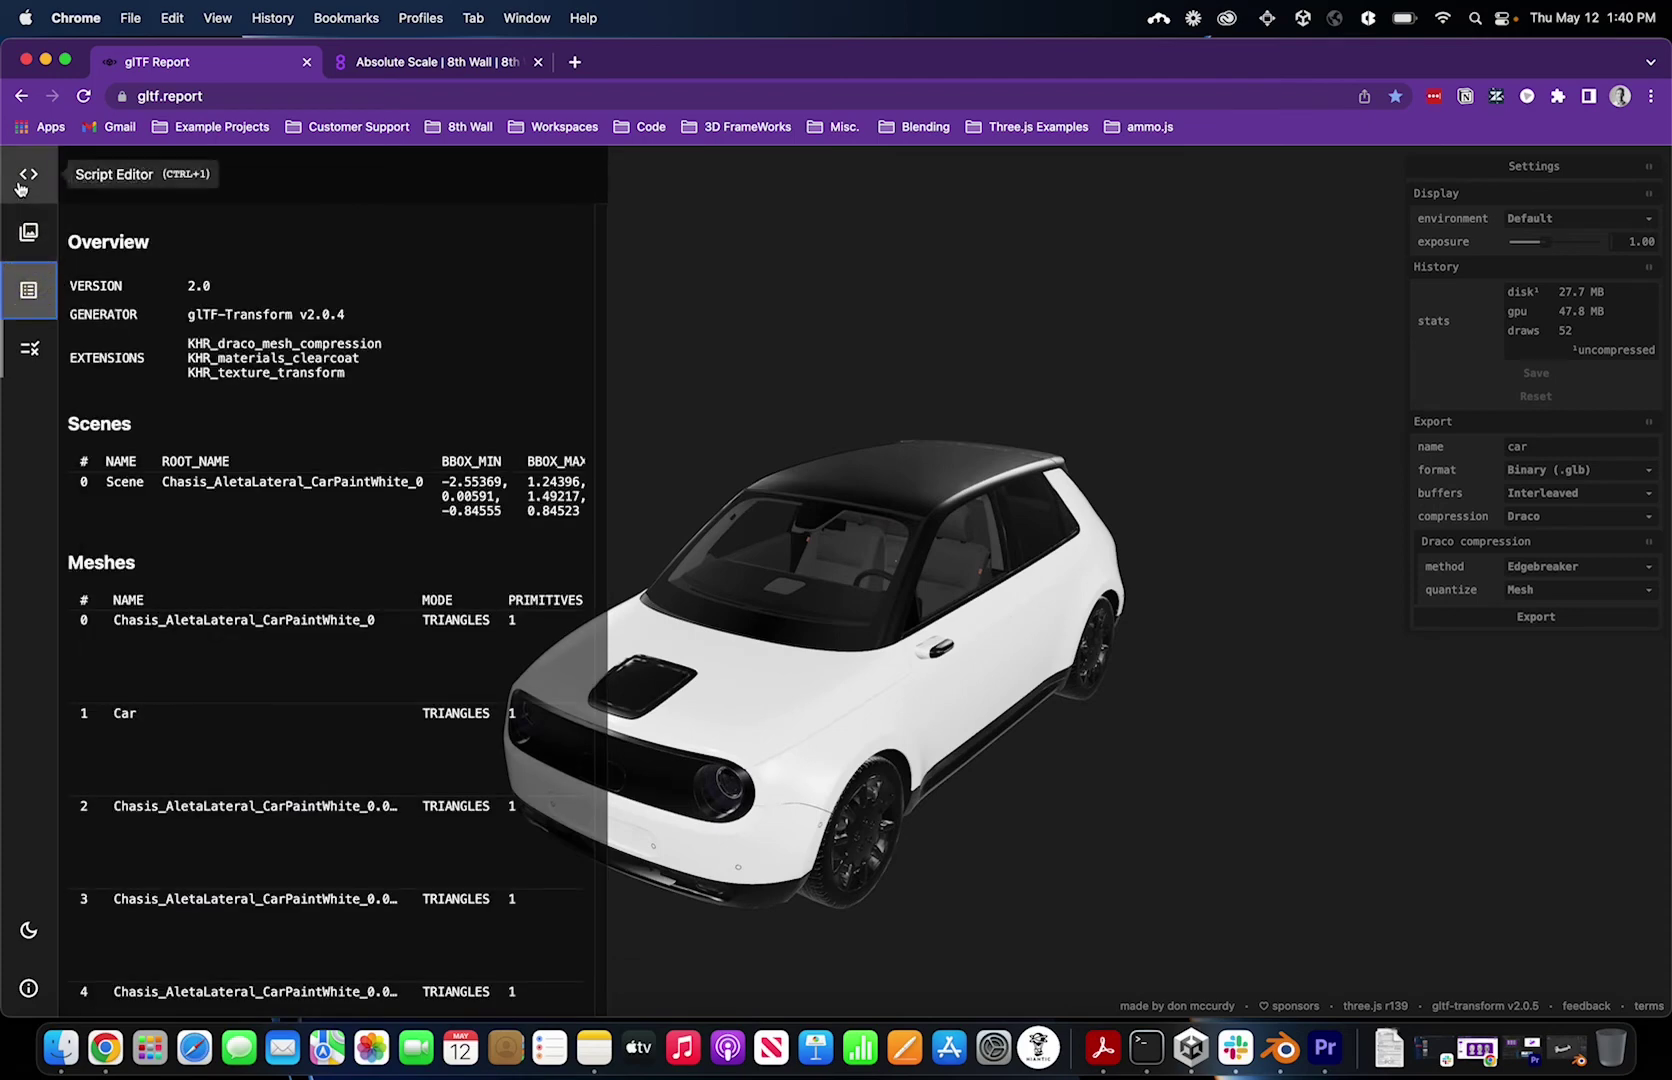
{"action": "left_click", "coordinate": [22, 180]}
{"action": "left_click", "coordinate": [27, 232]}
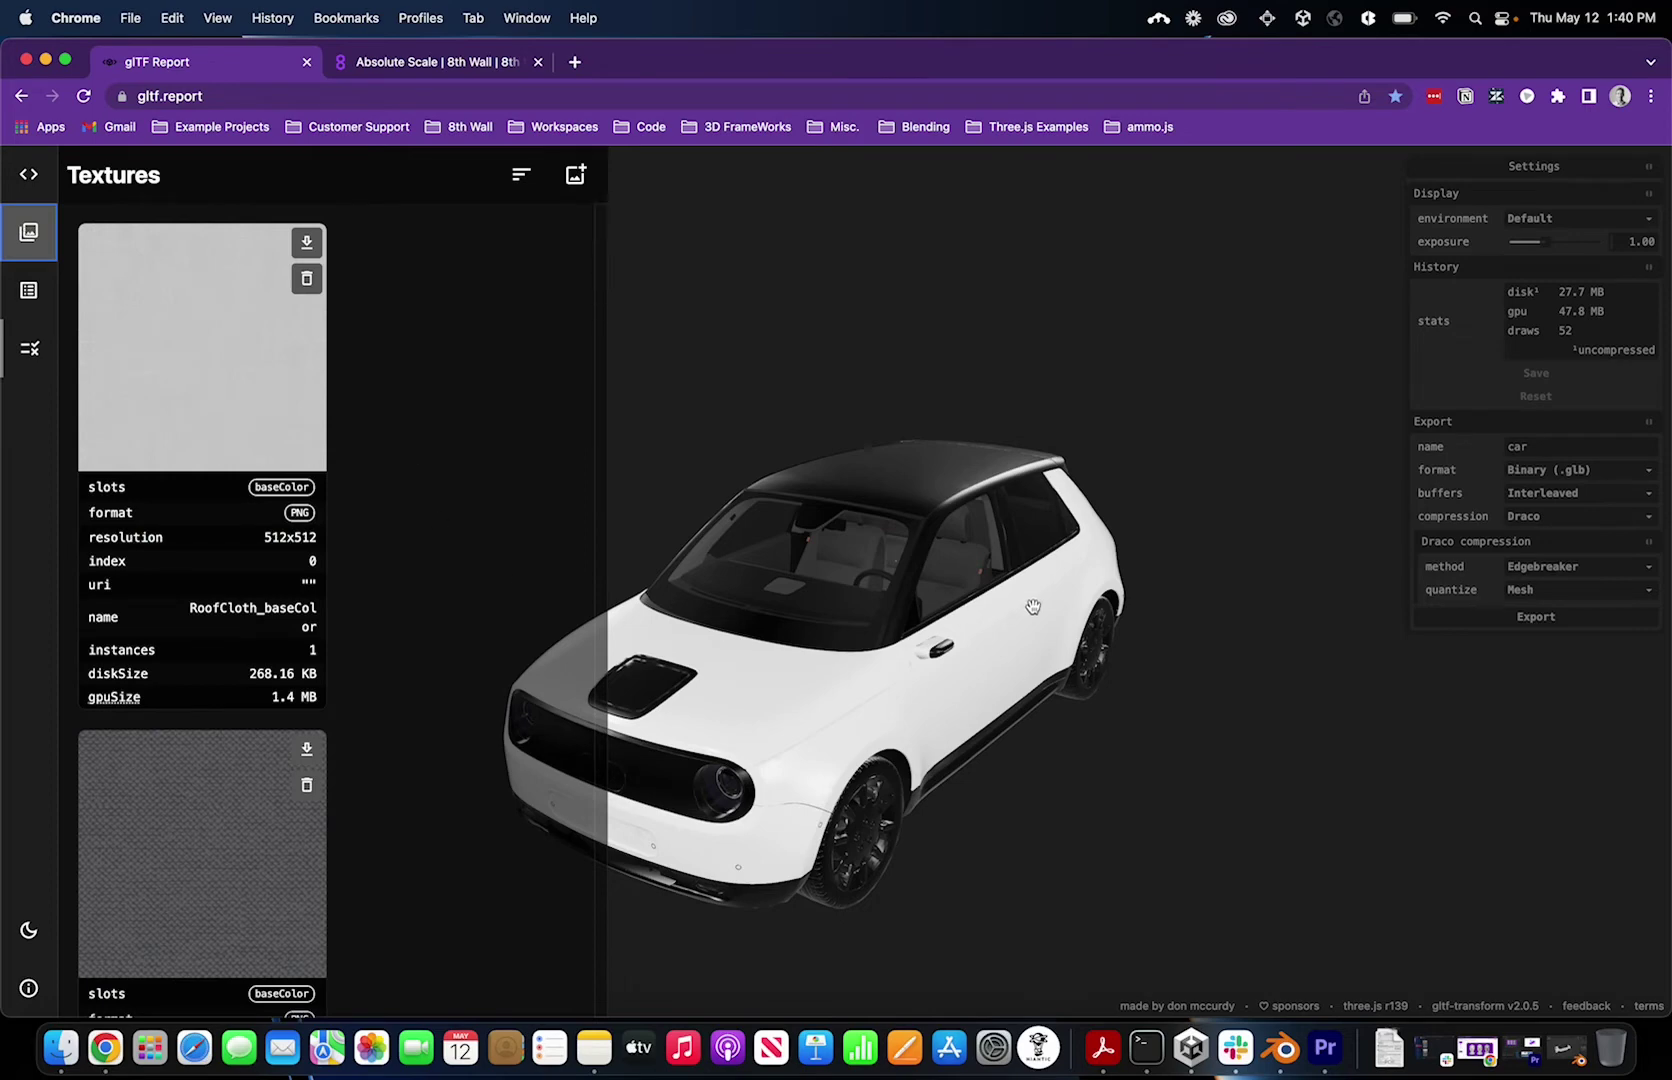
{"action": "left_click_drag", "start_coordinate": [1033, 607], "coordinate": [989, 616]}
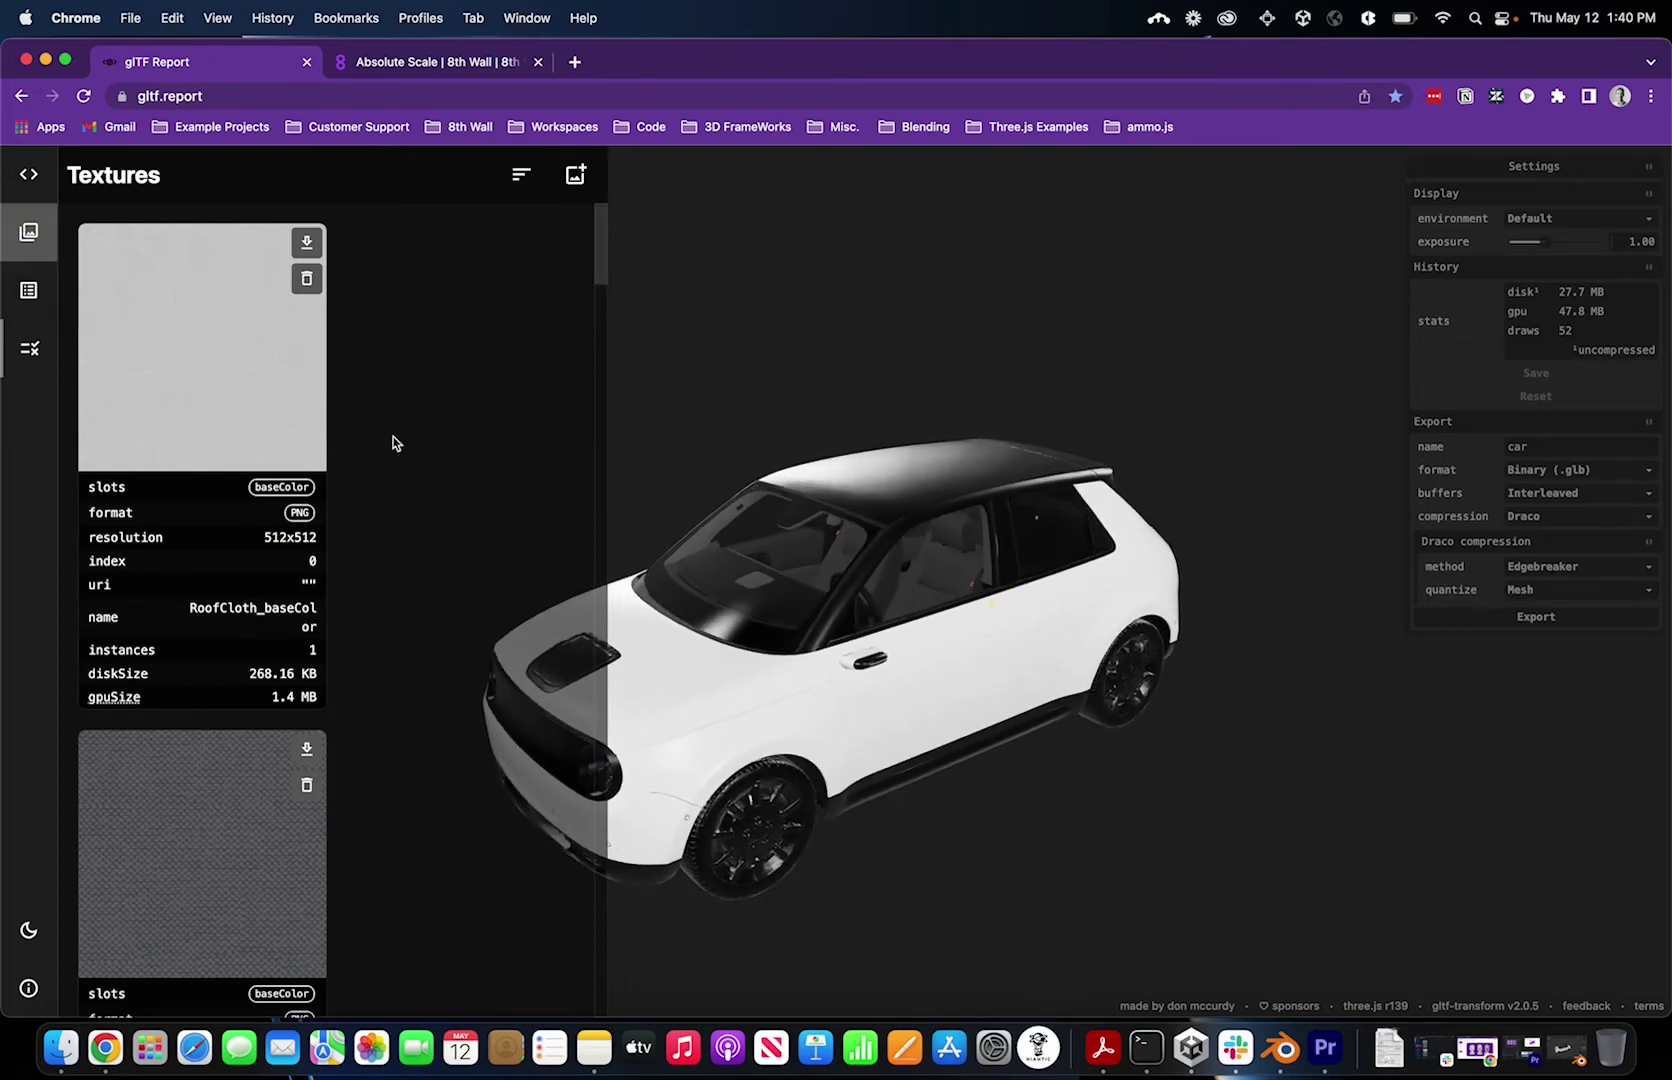
{"action": "double_click", "coordinate": [303, 537]}
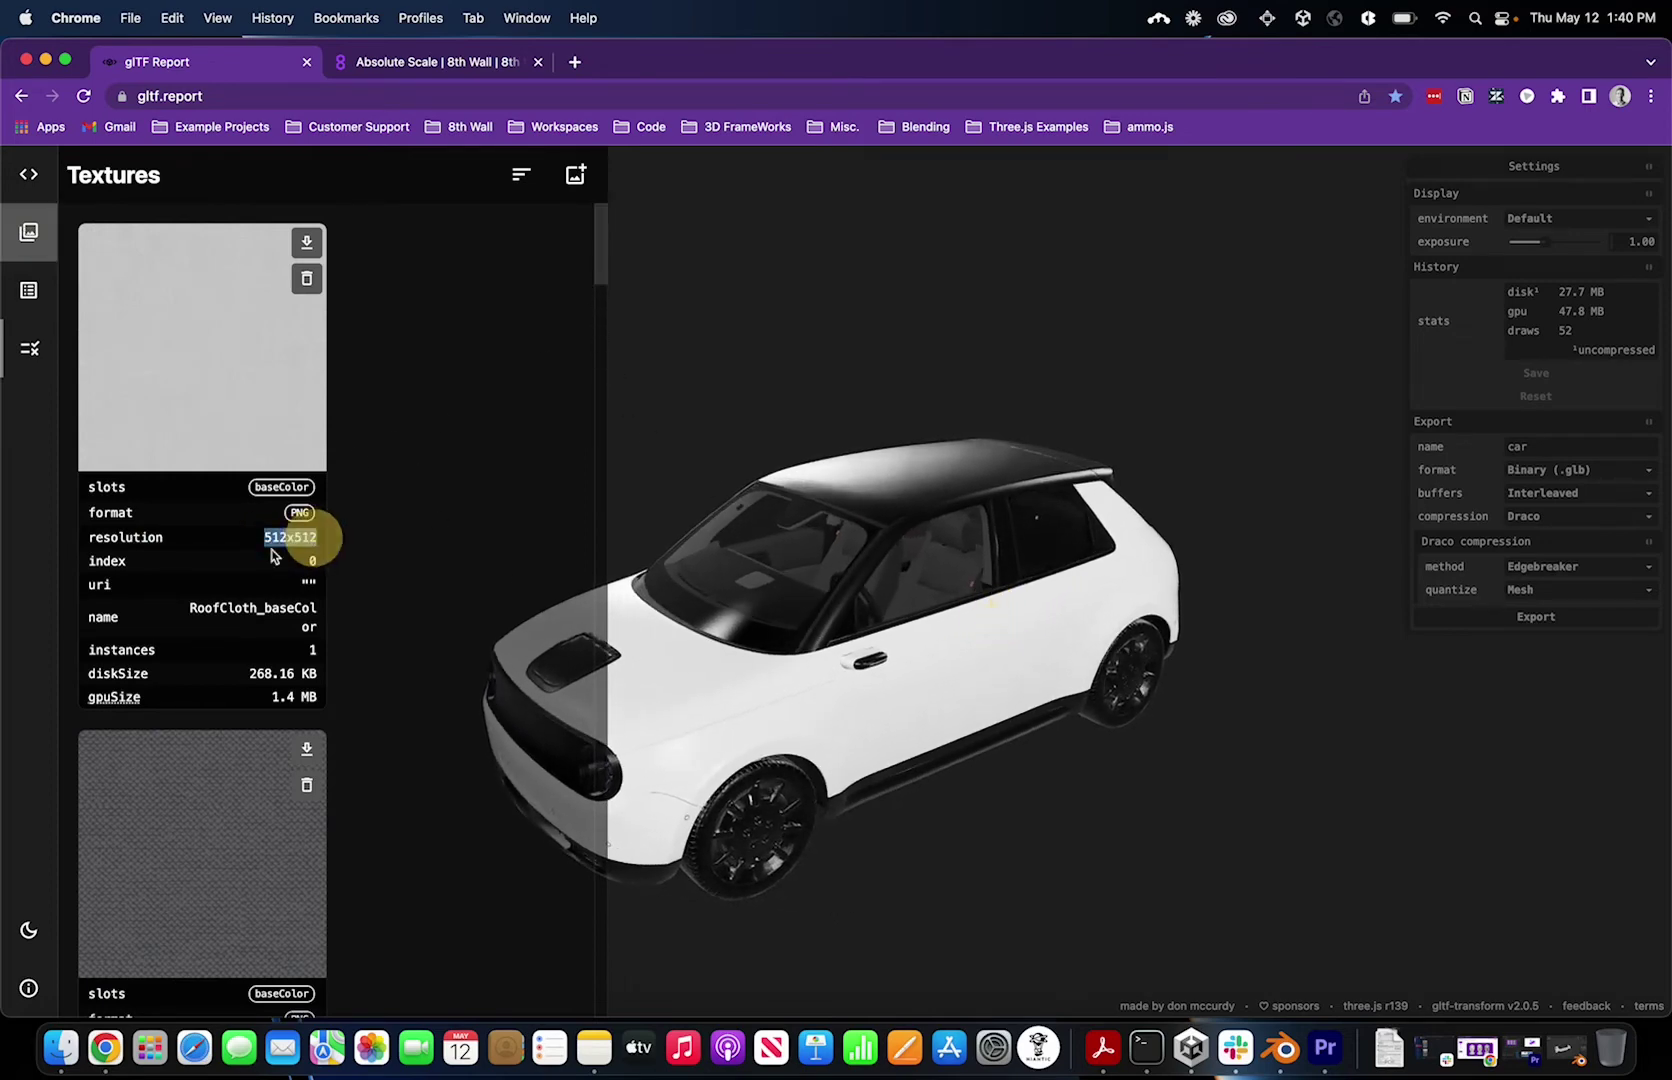
{"action": "left_click", "coordinate": [264, 543]}
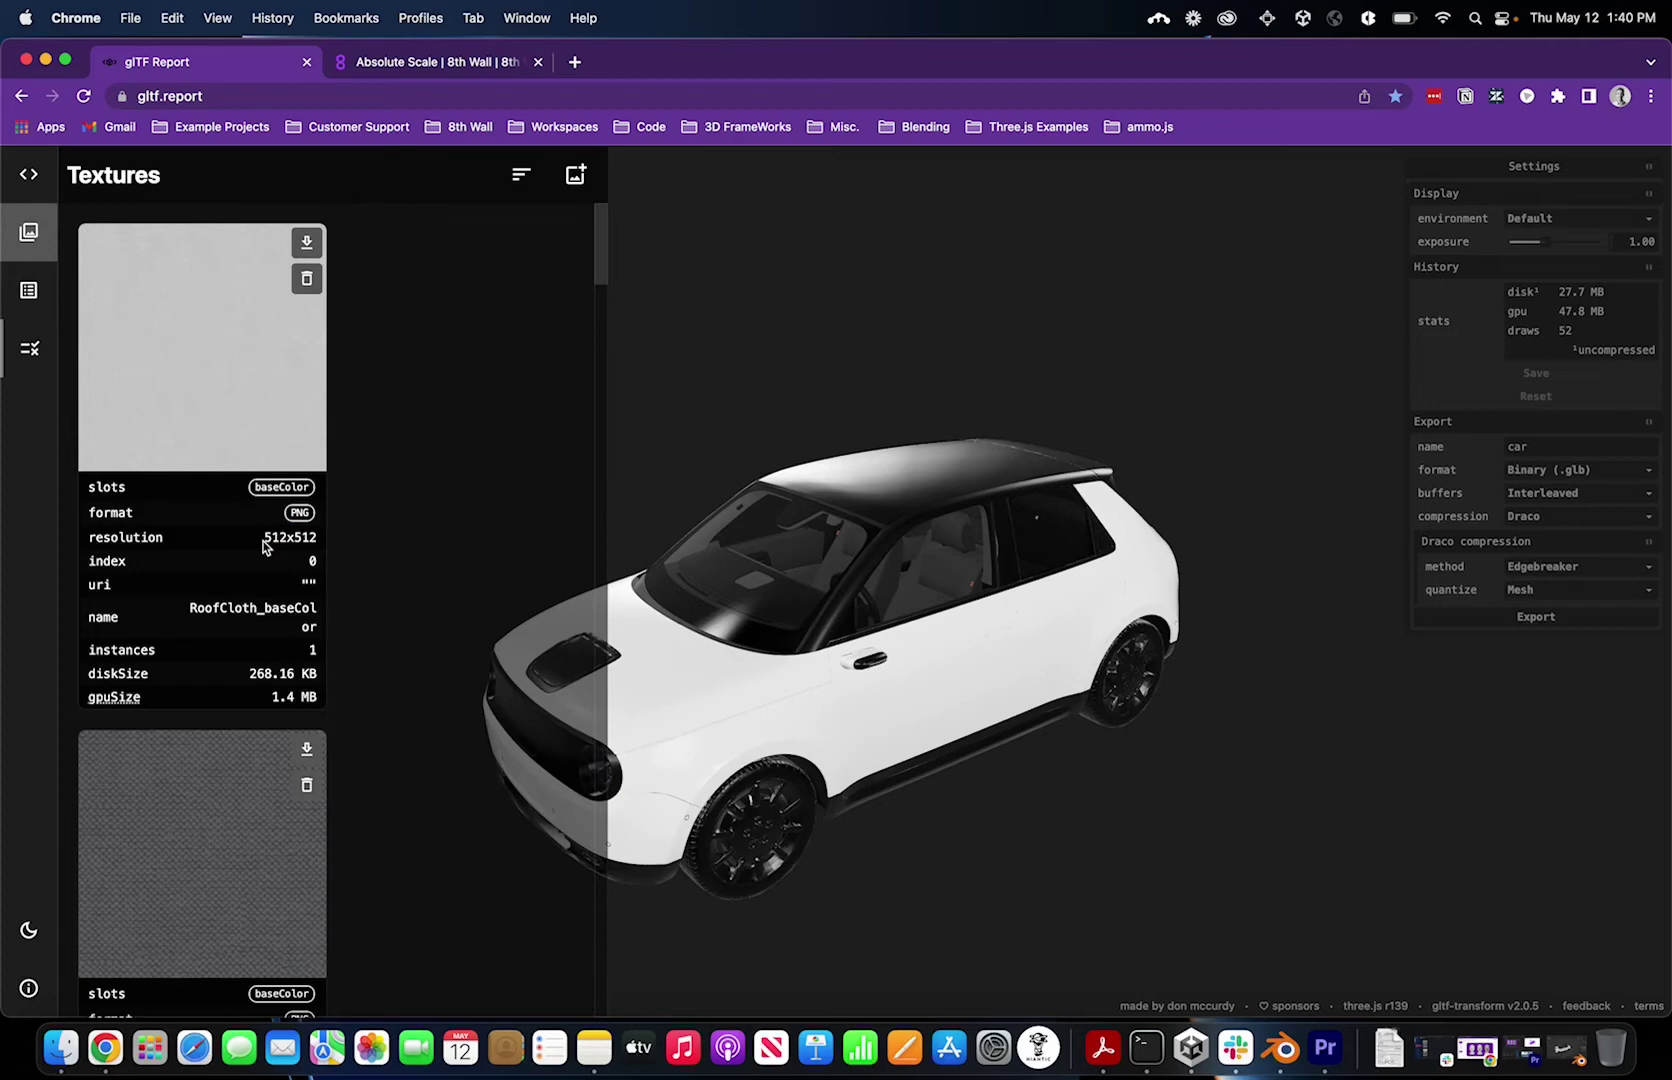
- Set the textureResize size in the optimization script to [512, 512]
{"action": "left_click", "coordinate": [29, 178]}
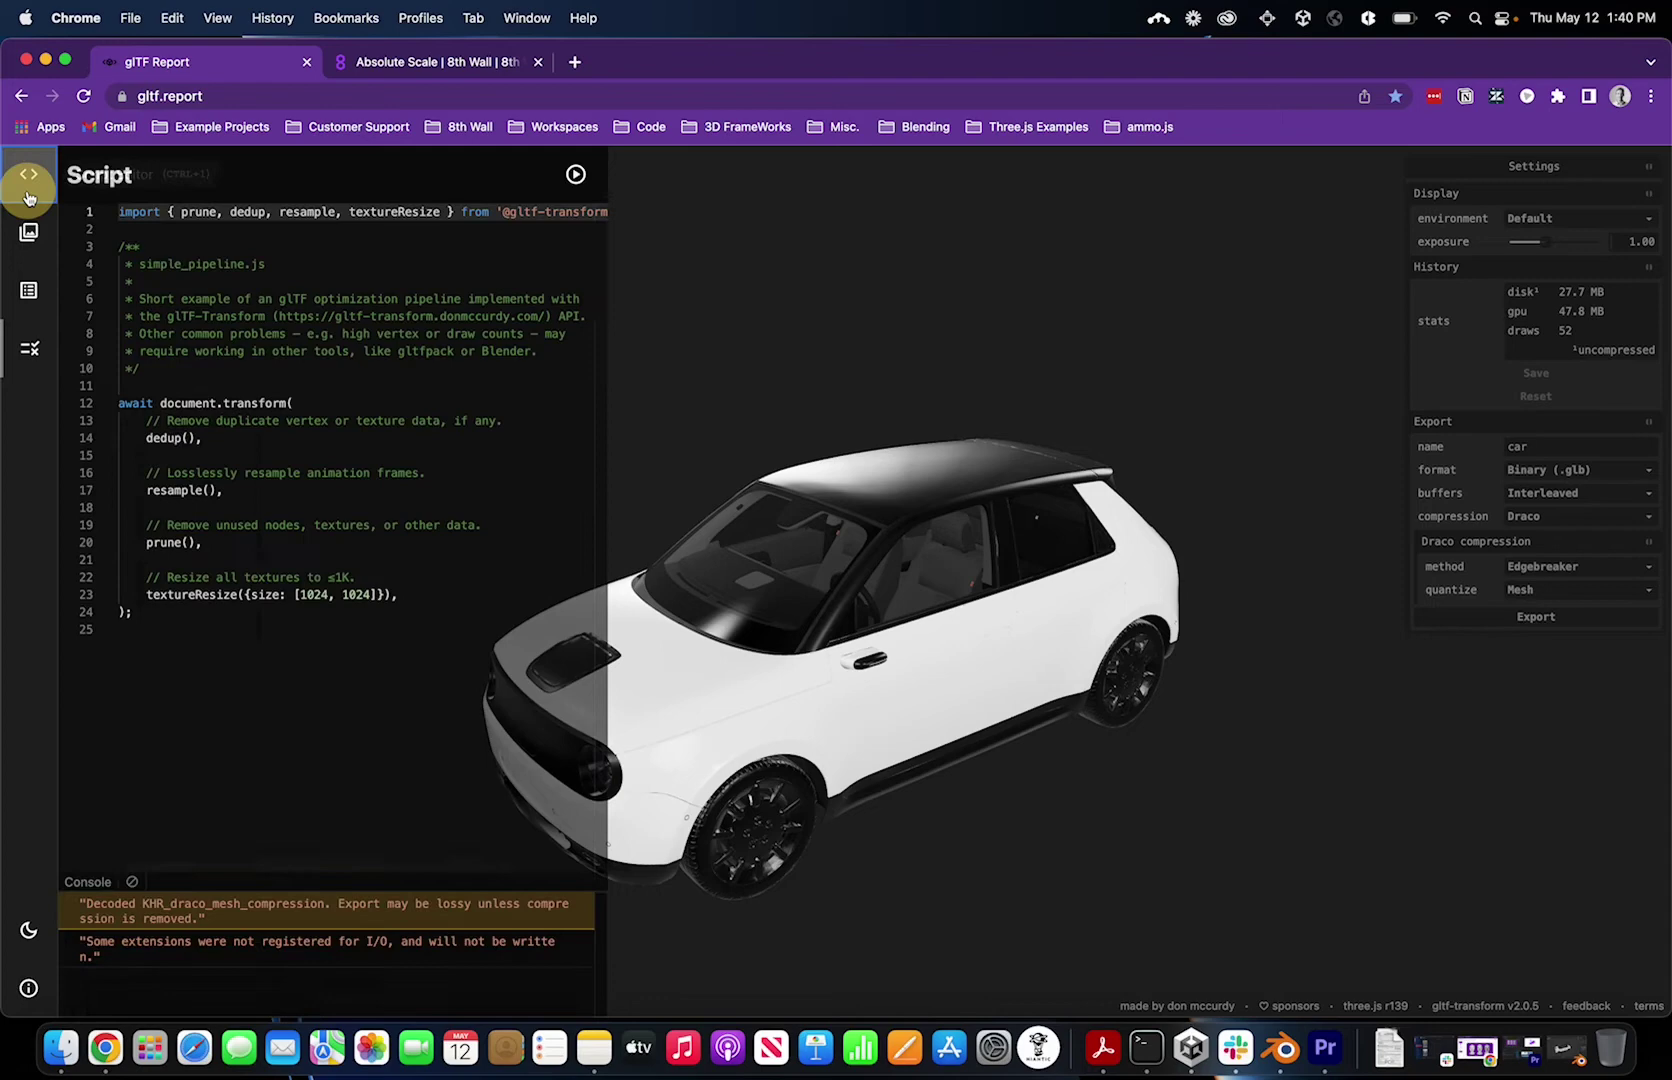
{"action": "double_click", "coordinate": [313, 595]}
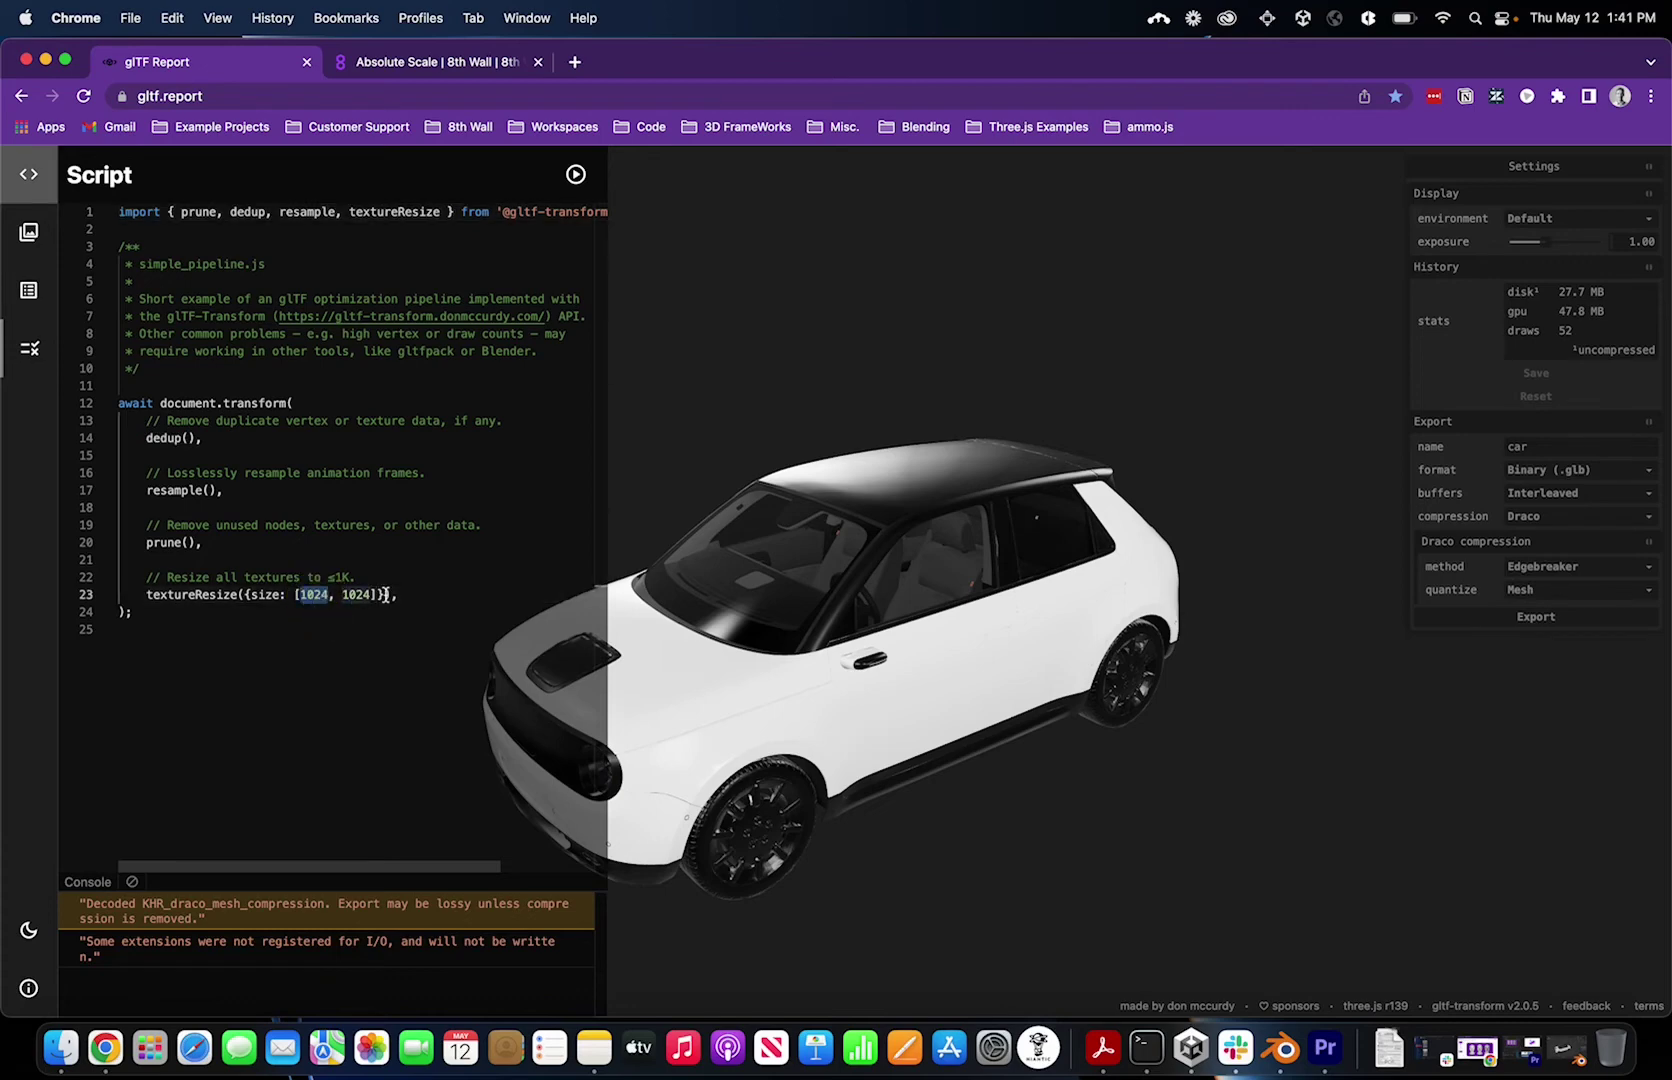
{"action": "type", "text": "512"}
{"action": "double_click", "coordinate": [346, 595]}
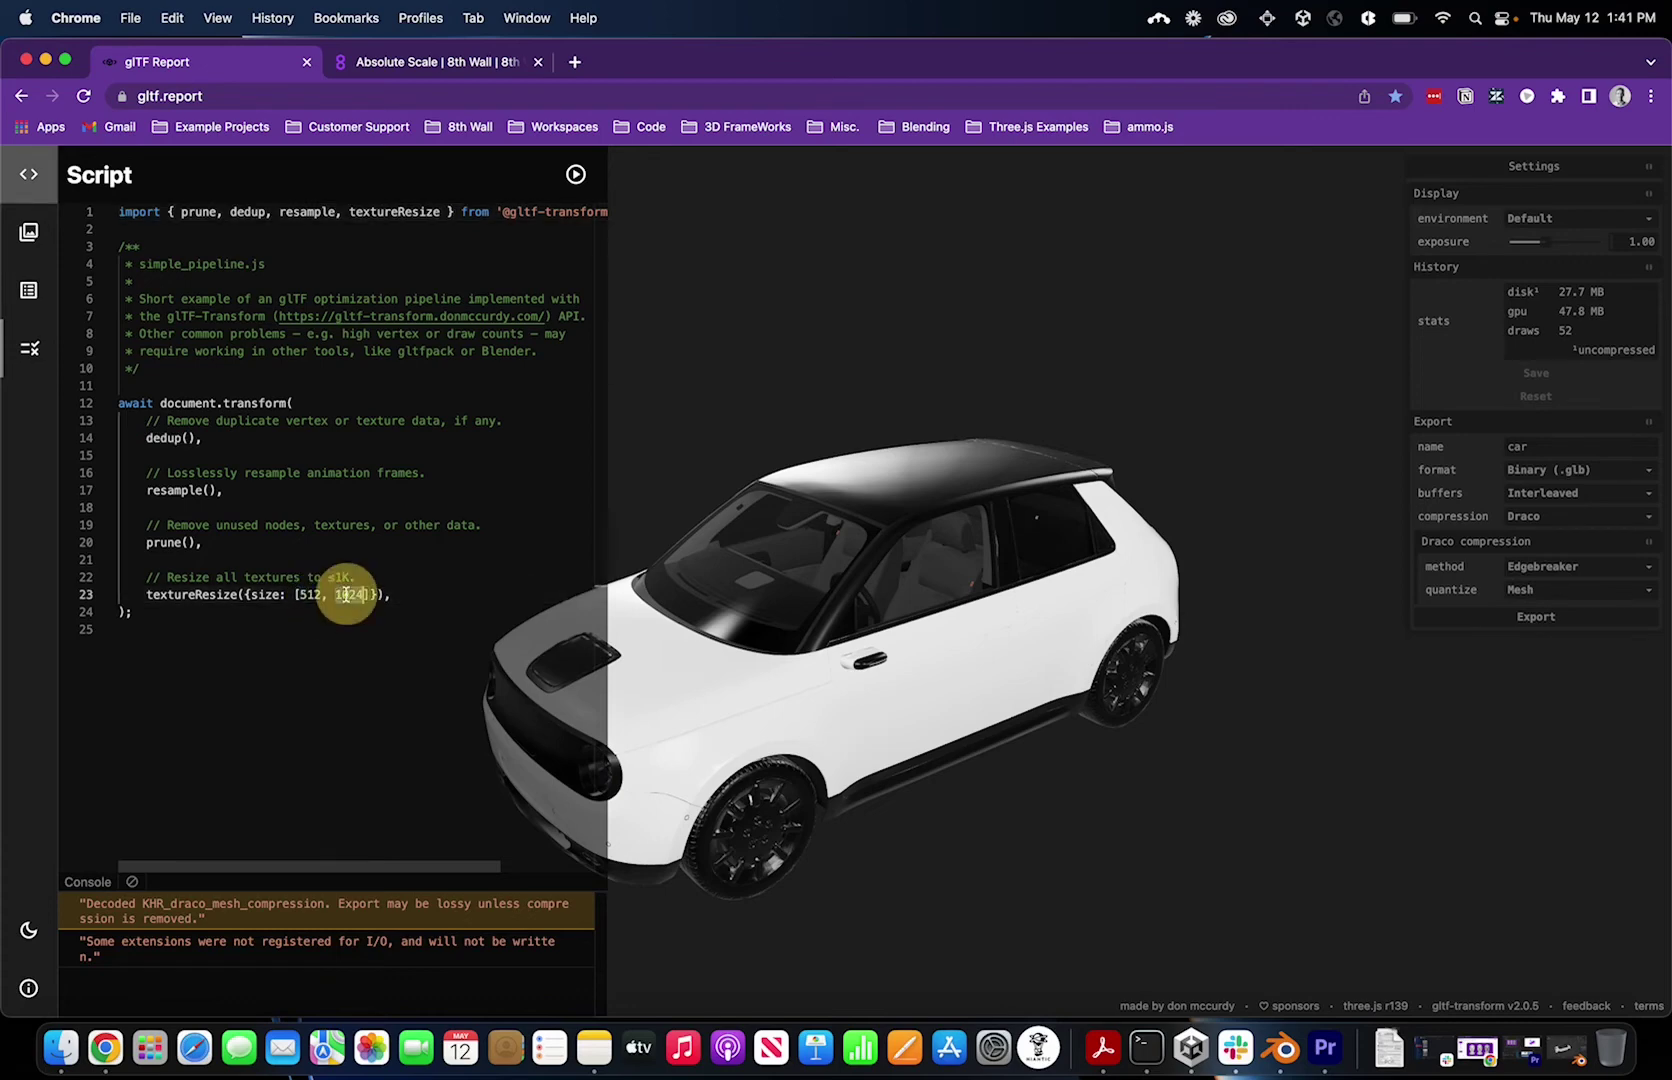
{"action": "type", "text": "512"}
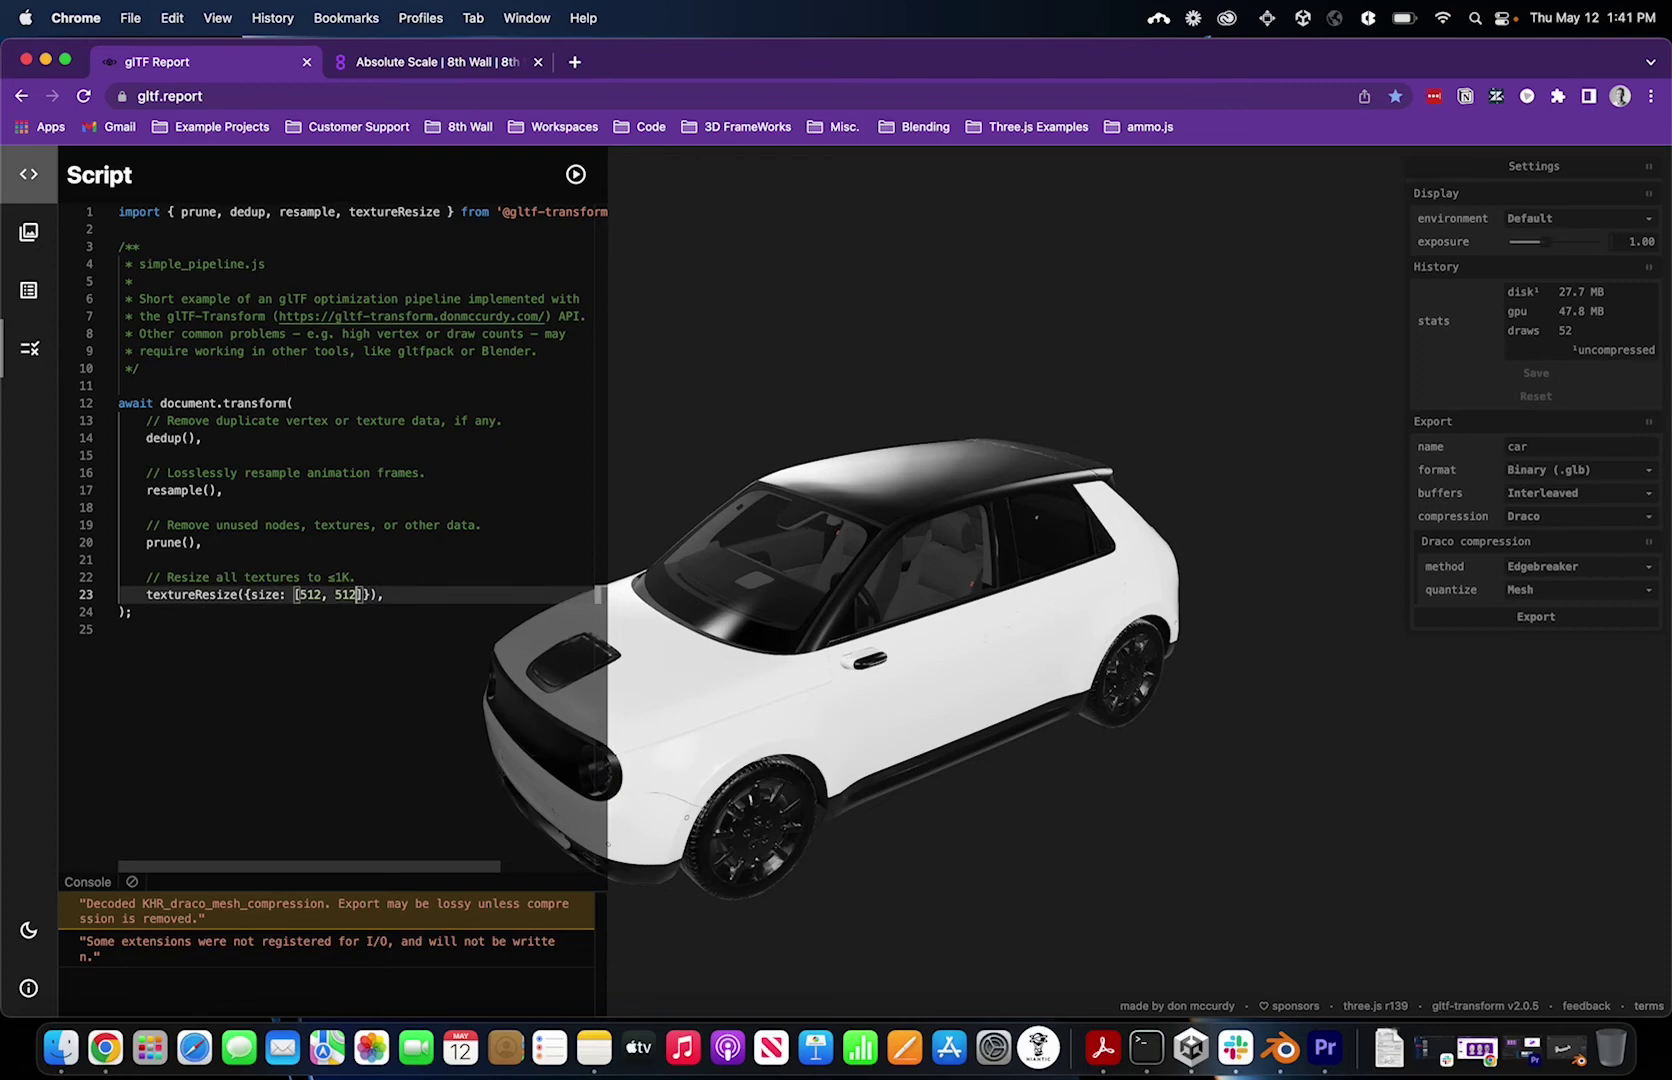
{"action": "left_click", "coordinate": [423, 594]}
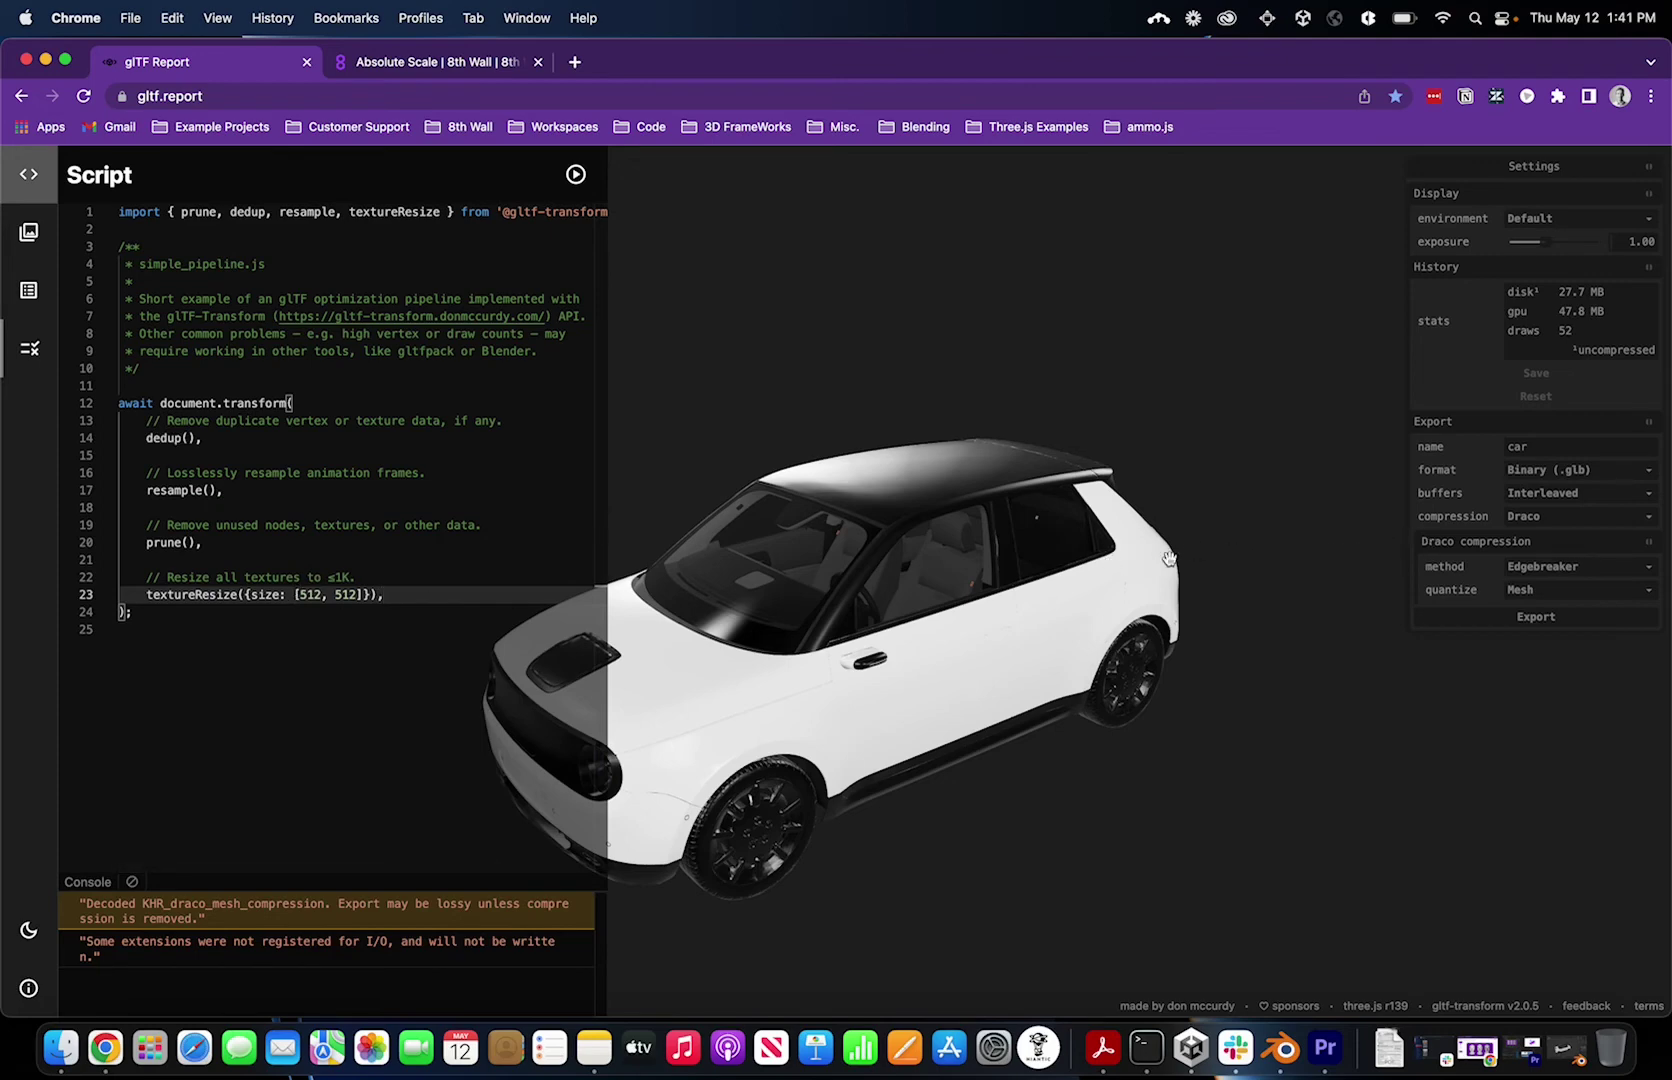
- Choose Draco as the compression for the glTF export
{"action": "left_click", "coordinate": [1530, 522]}
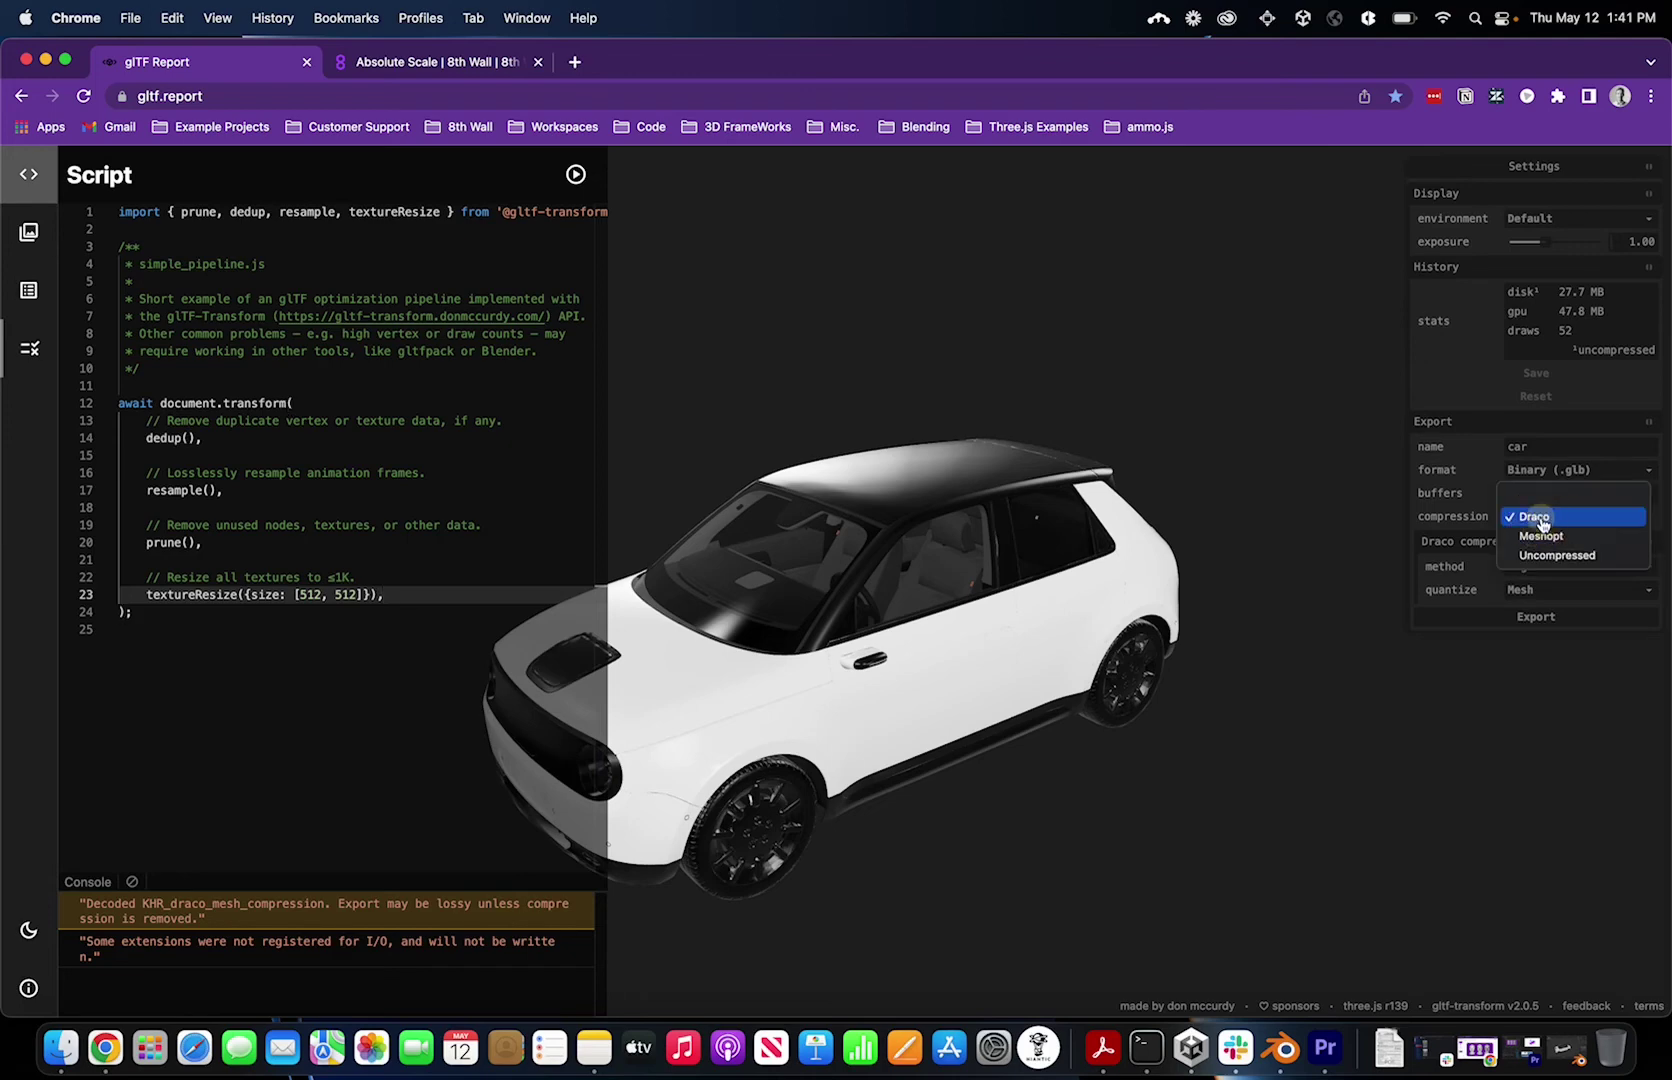
{"action": "left_click", "coordinate": [1538, 517]}
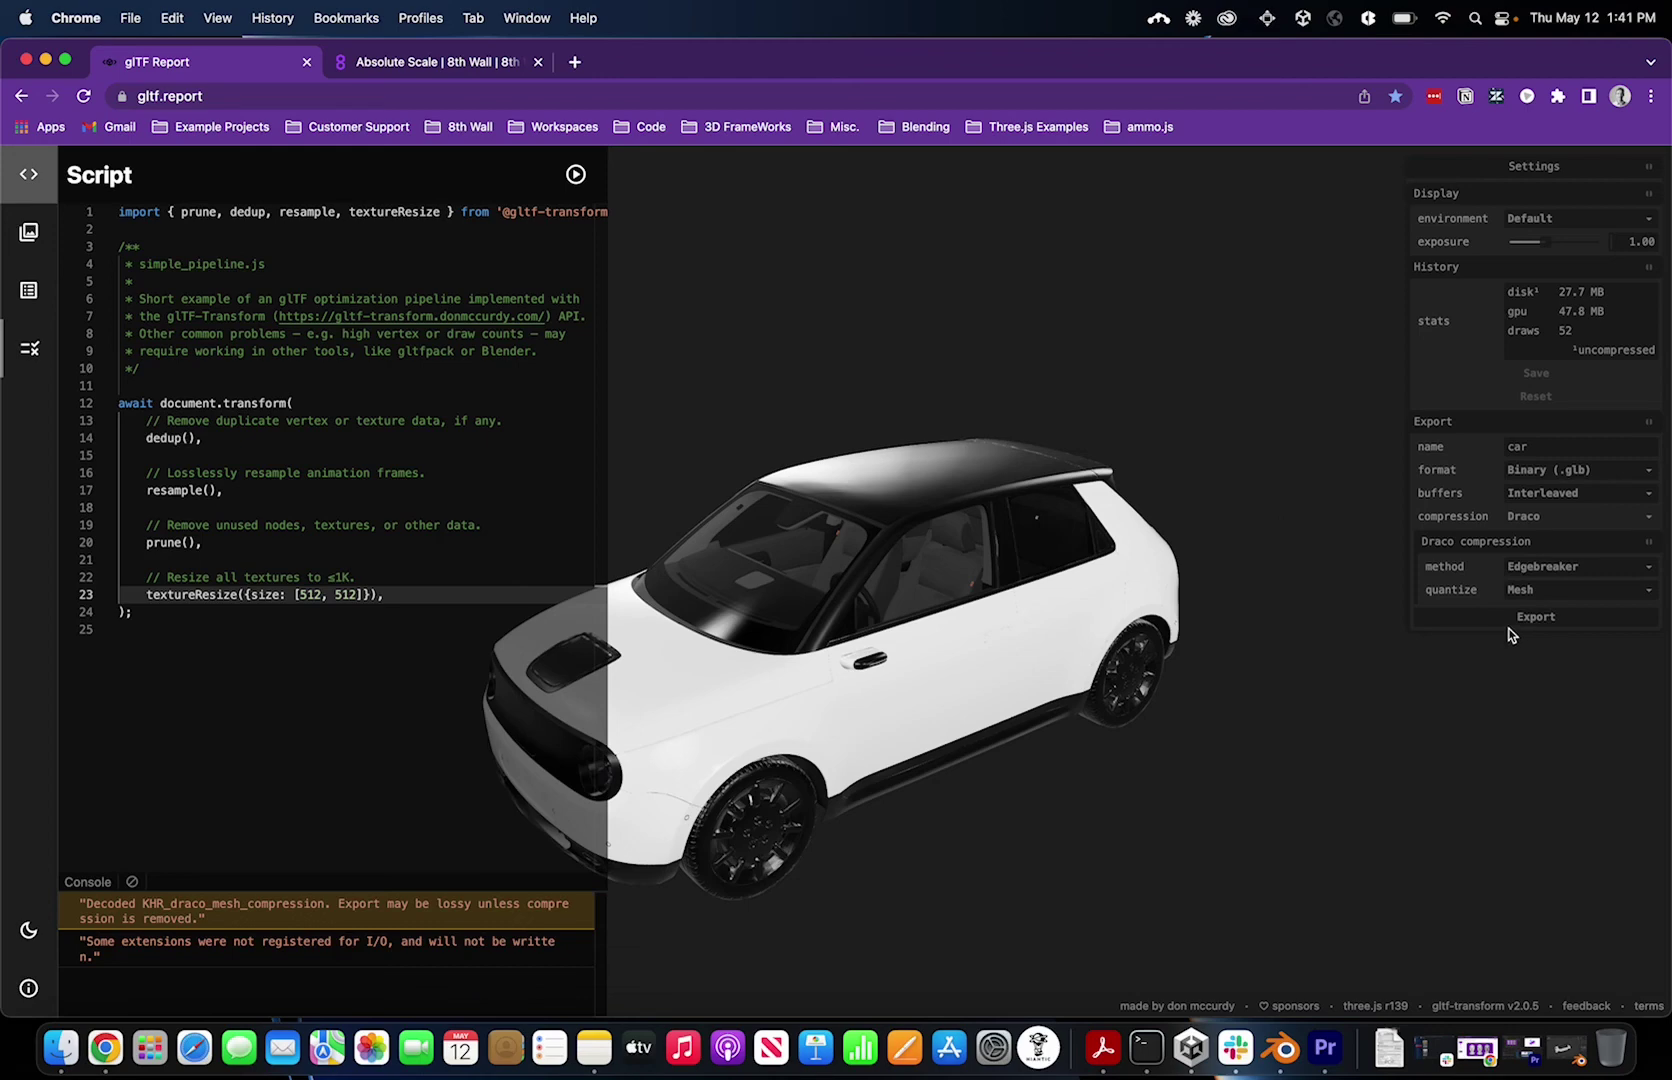
- Switch to the 8th Wall Absolute Scale project page and open its body.html source as far as the assets section
{"action": "left_click", "coordinate": [460, 62]}
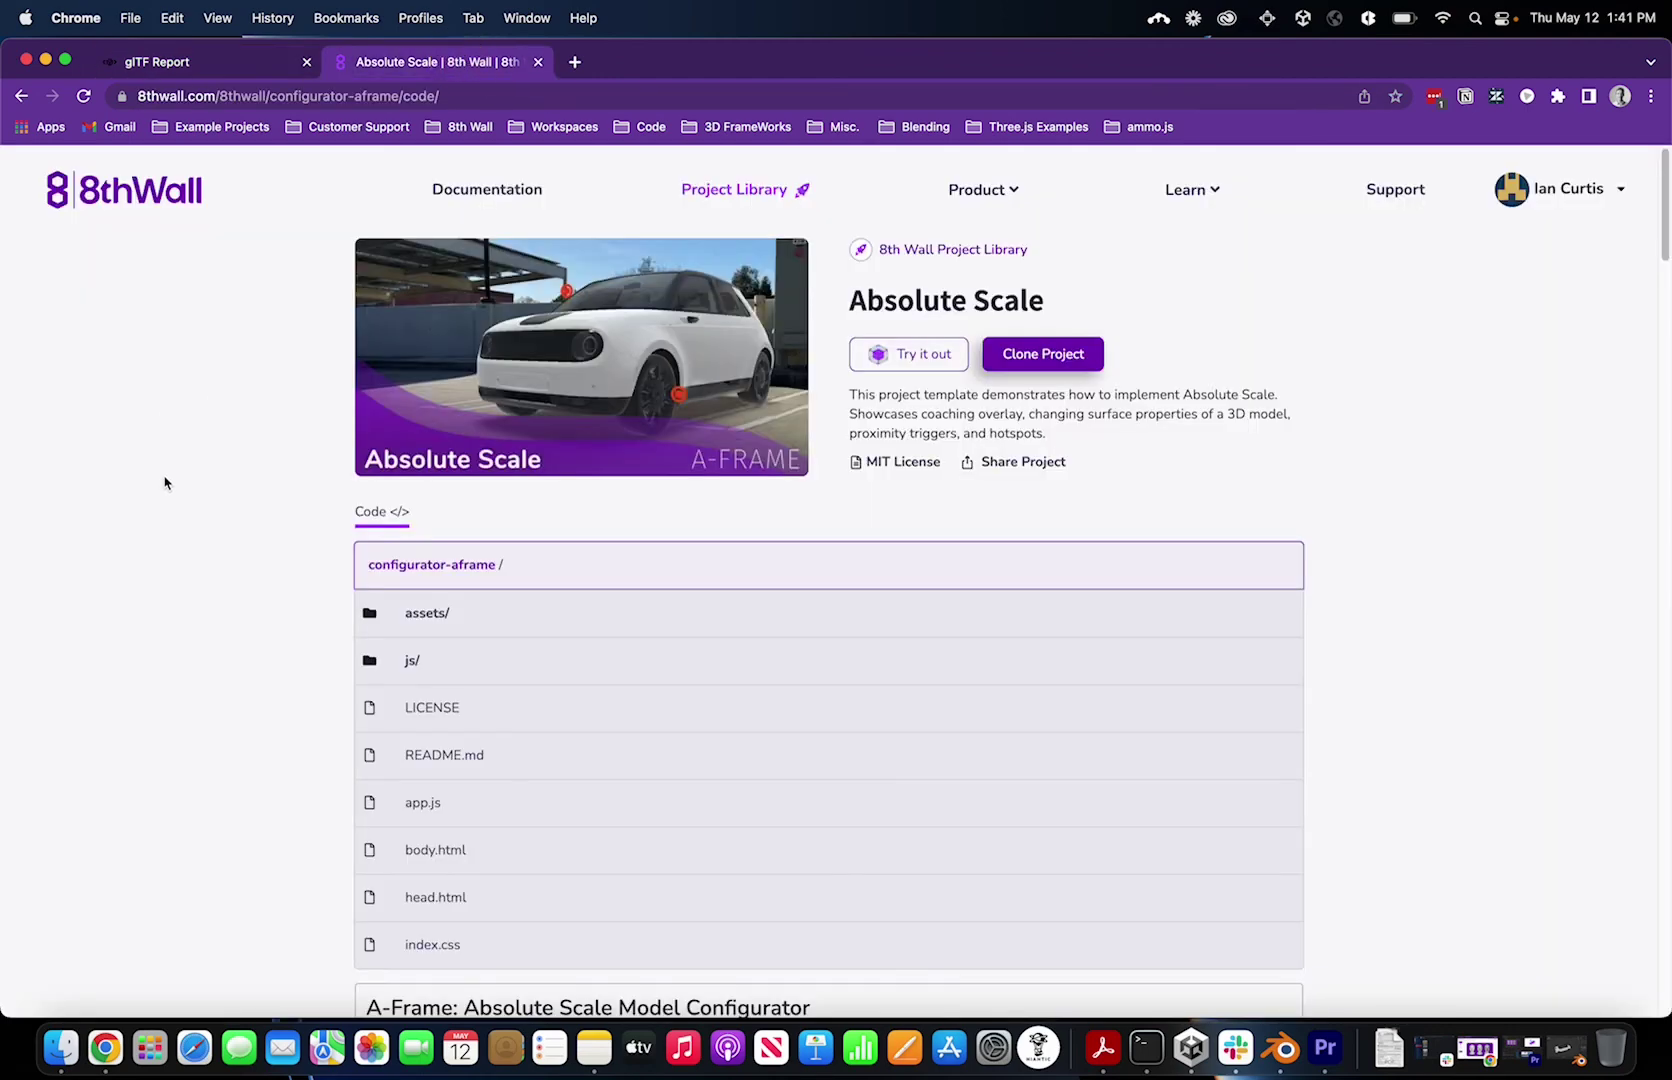
{"action": "left_click", "coordinate": [432, 851]}
{"action": "scroll", "coordinate": [750, 737], "scroll_direction": "down", "scroll_amount": 3}
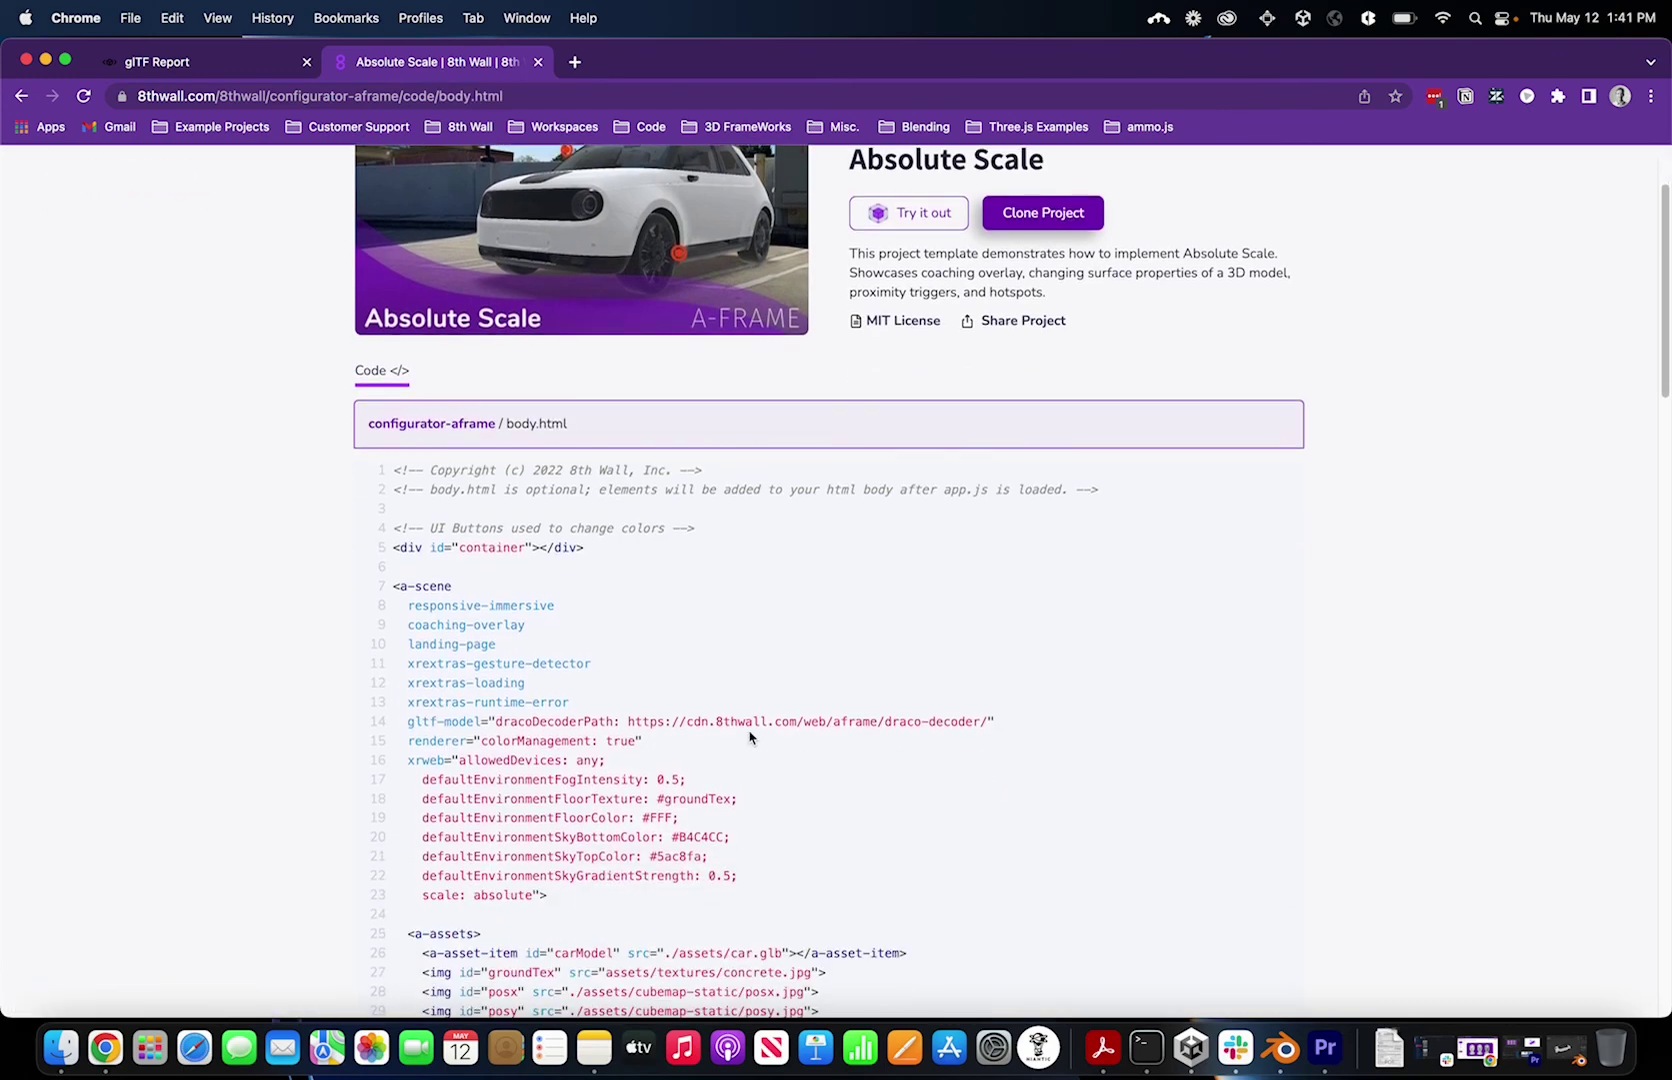
{"action": "scroll", "coordinate": [750, 737], "scroll_direction": "down", "scroll_amount": 3}
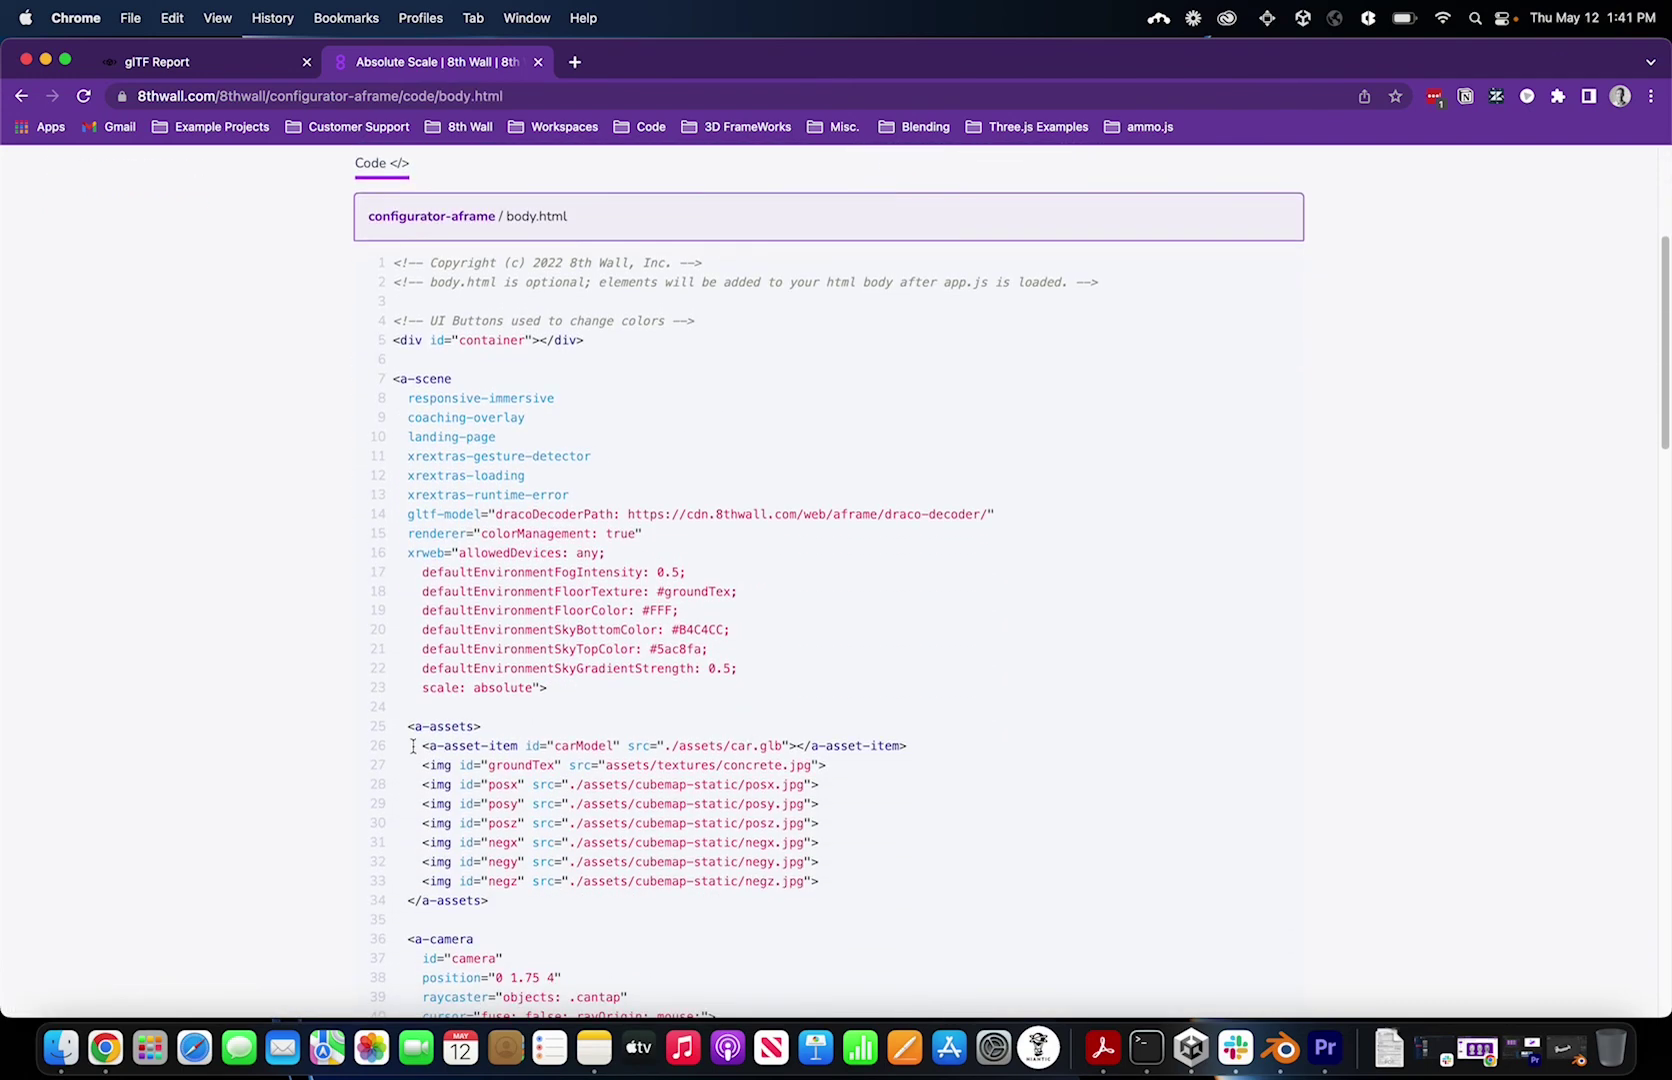
- Examine the carModel asset line and highlight the gltf-model dracoDecoderPath attribute of the a-scene element in body.html
{"action": "left_click_drag", "start_coordinate": [412, 746], "coordinate": [945, 755]}
{"action": "left_click", "coordinate": [942, 756]}
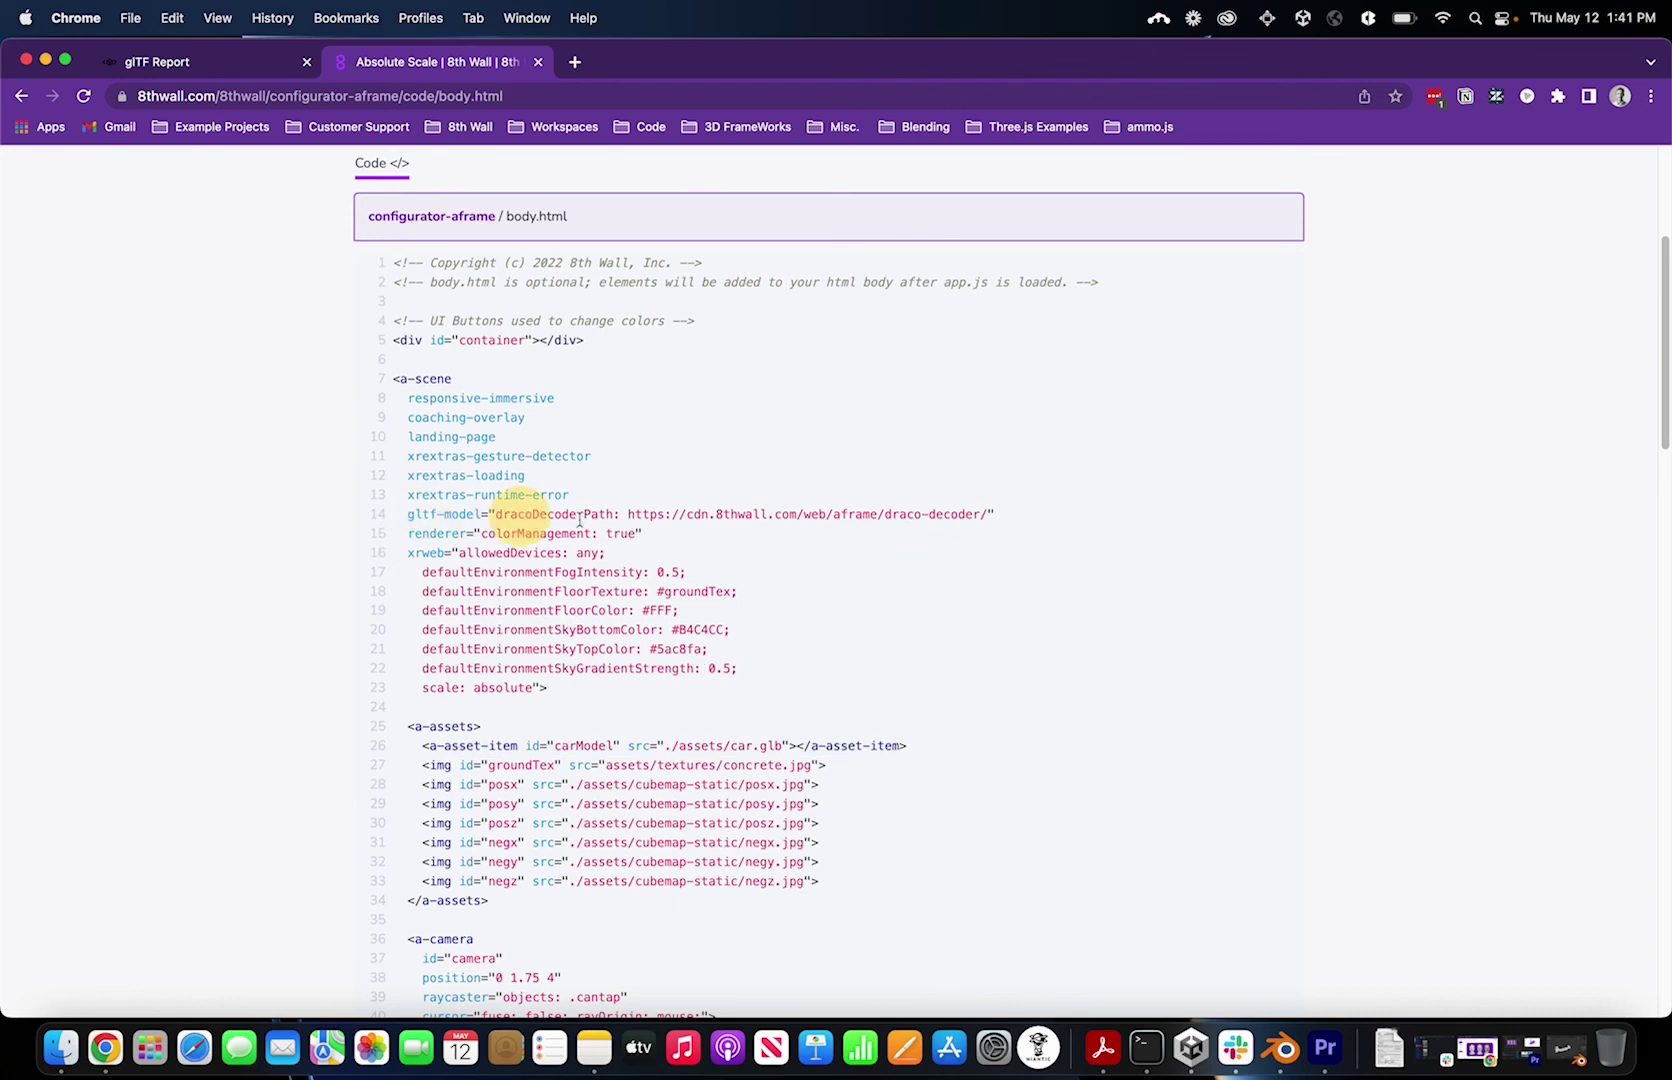
{"action": "left_click_drag", "start_coordinate": [997, 518], "coordinate": [418, 514]}
{"action": "scroll", "coordinate": [420, 505], "scroll_direction": "up", "scroll_amount": 5}
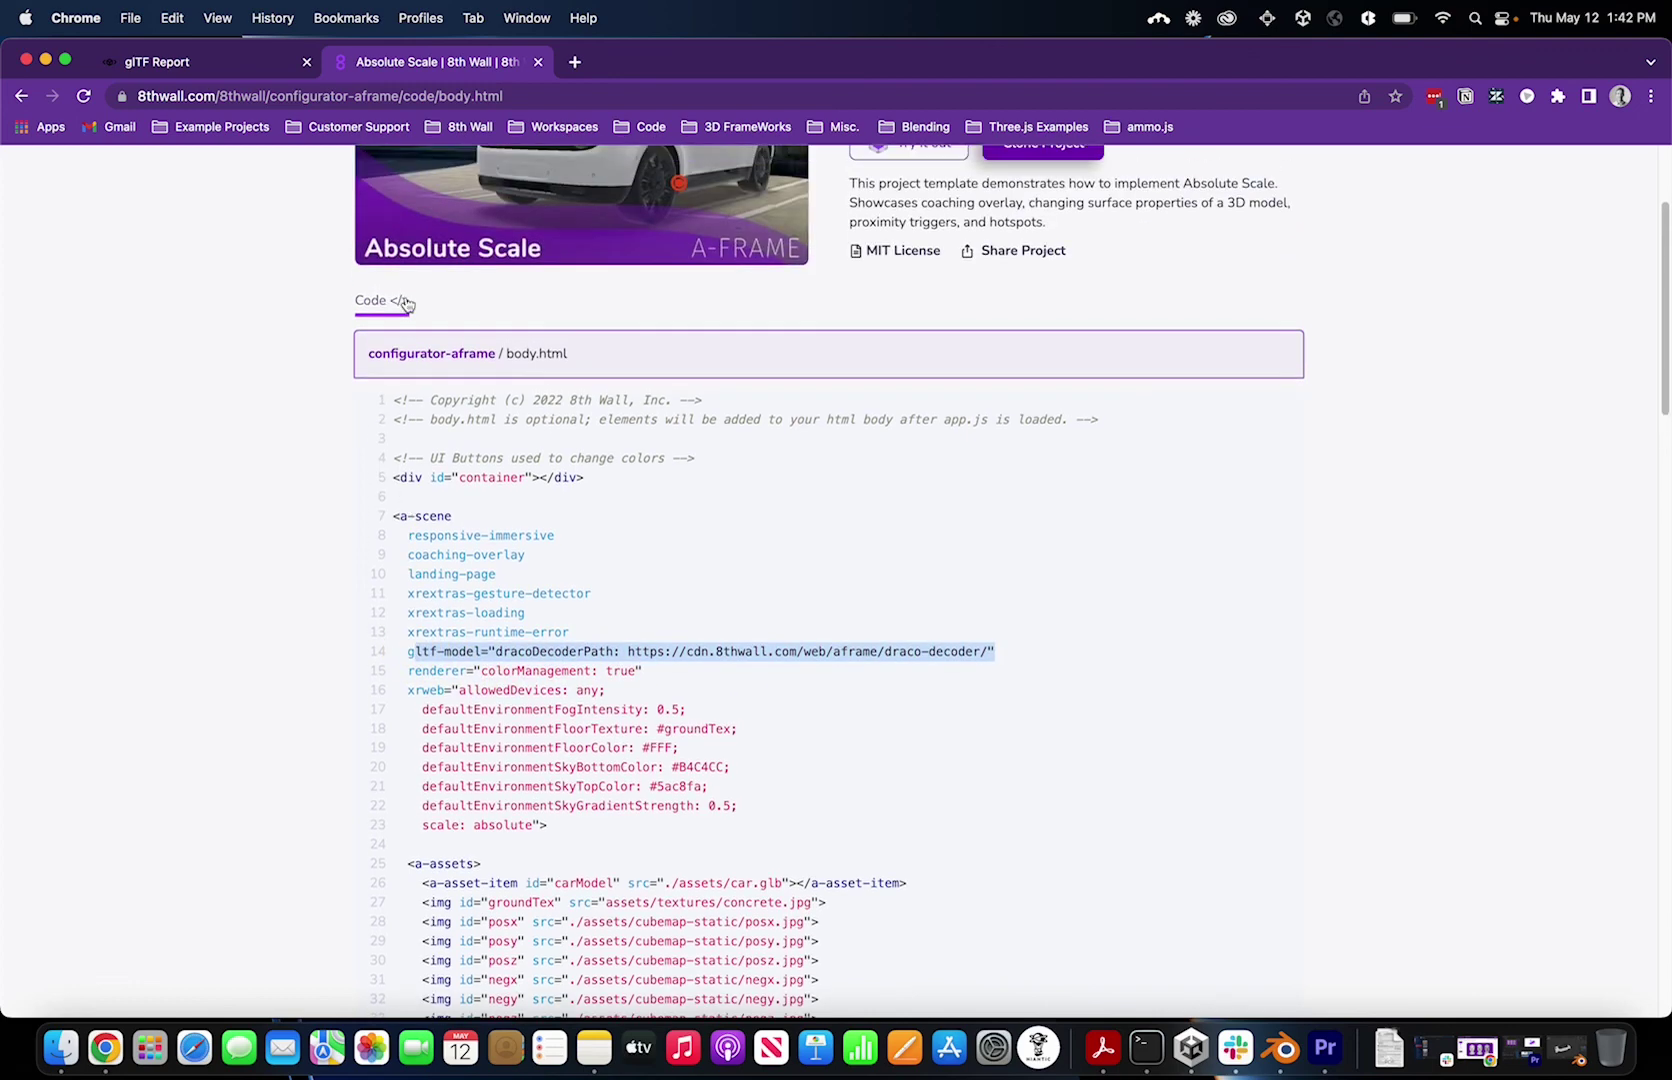